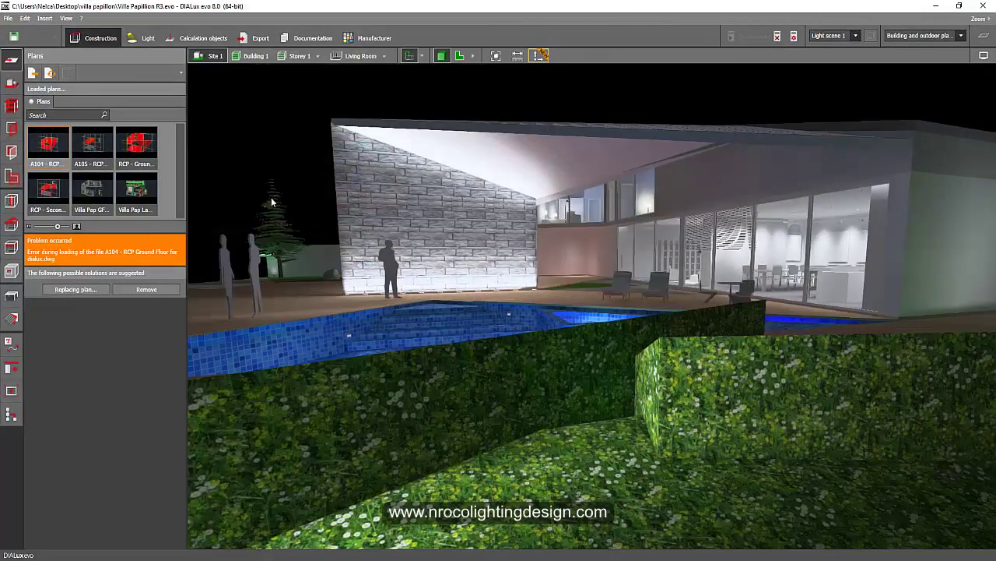
Step: Inspect the villa's site, Storey 1 and the Living Room in 3D, ending inside the Living Room
{"action": "left_click_drag", "start_coordinate": [259, 143], "coordinate": [448, 186]}
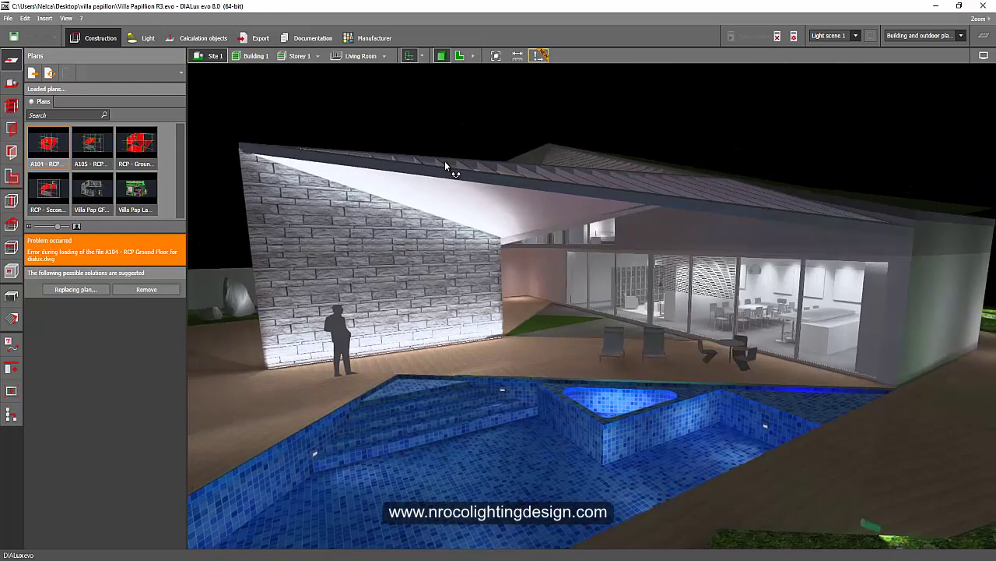
{"action": "left_click", "coordinate": [360, 56]}
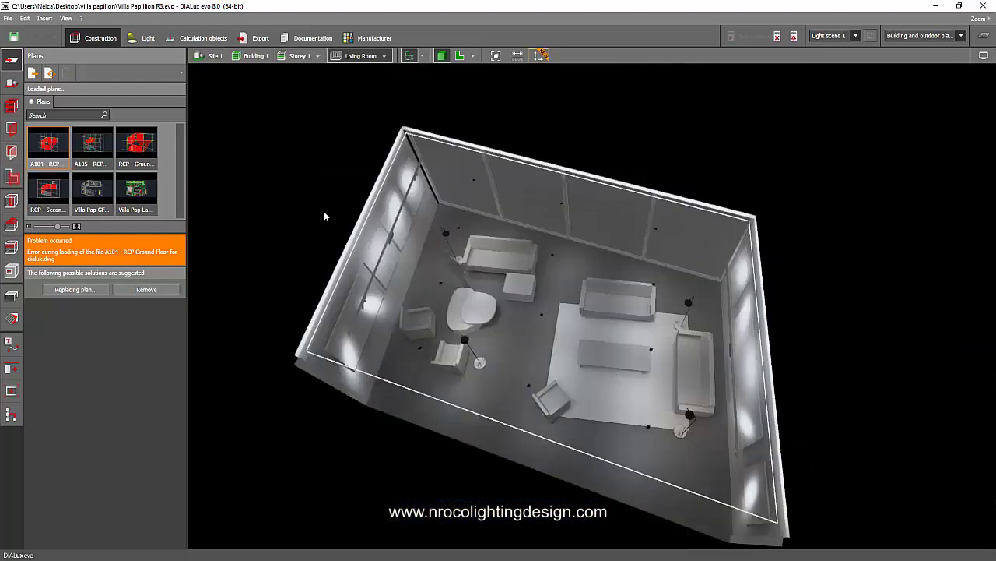
{"action": "left_click_drag", "start_coordinate": [324, 216], "coordinate": [278, 231]}
{"action": "left_click", "coordinate": [213, 56]}
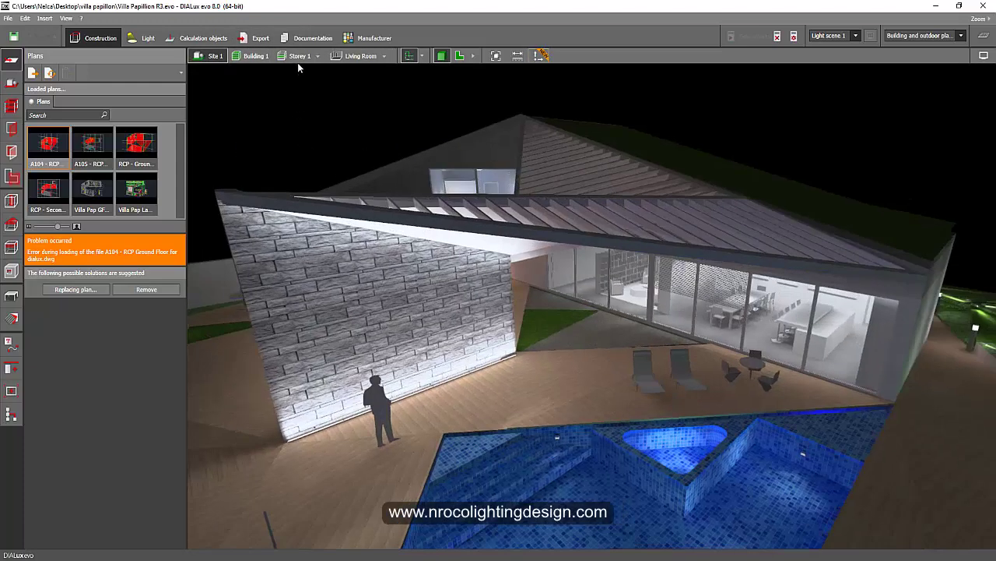
{"action": "left_click", "coordinate": [299, 57]}
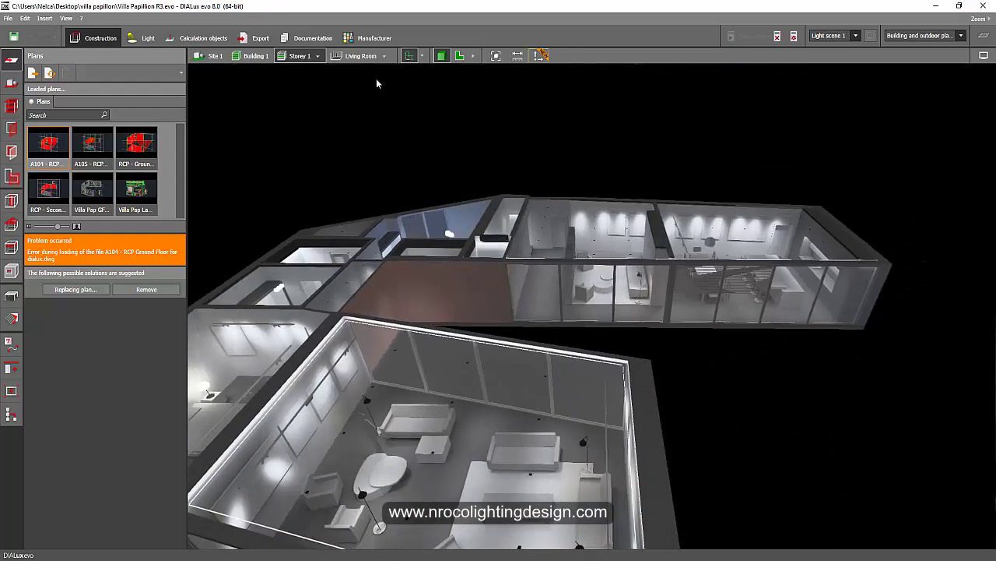
{"action": "left_click", "coordinate": [361, 58]}
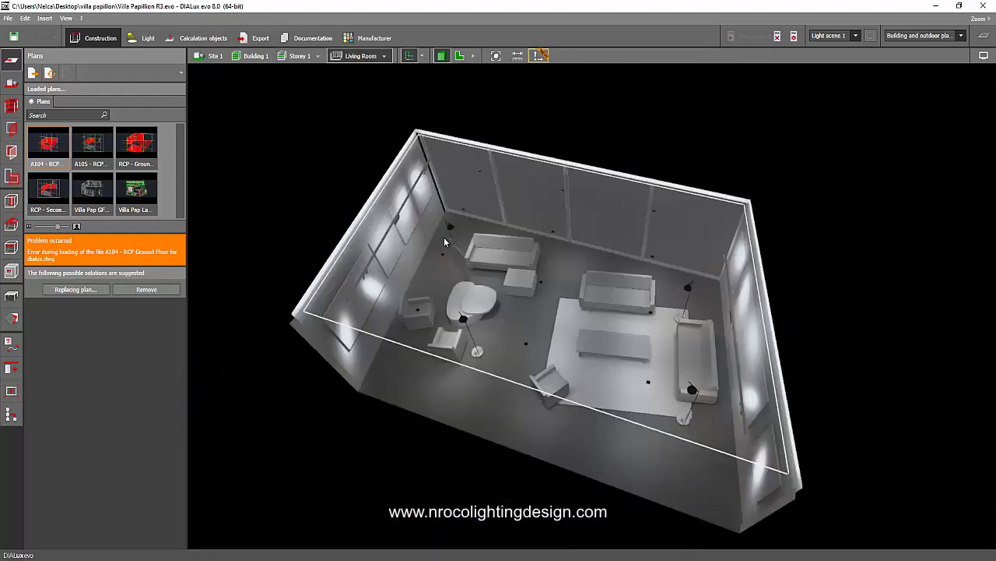
{"action": "left_click_drag", "start_coordinate": [288, 211], "coordinate": [486, 248]}
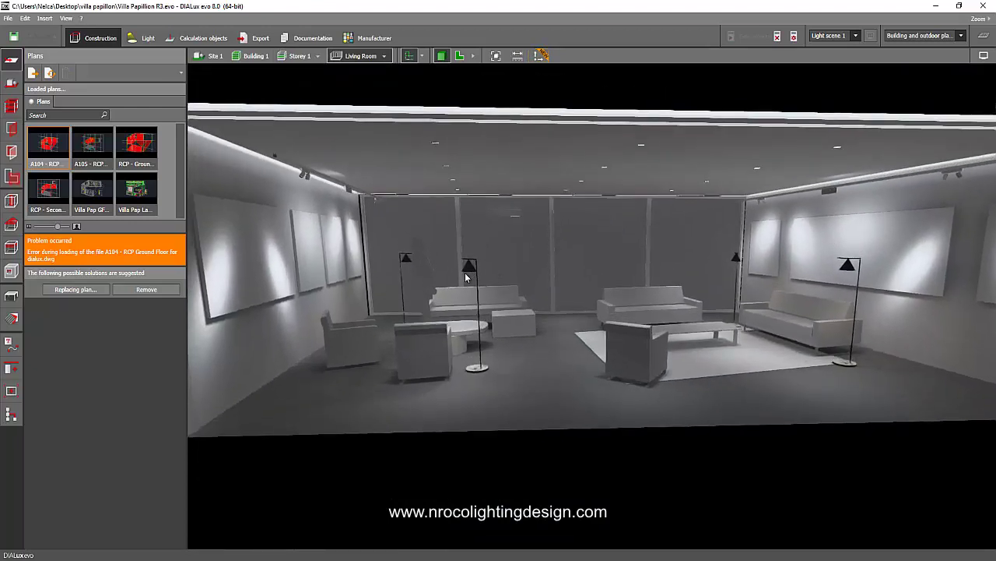
Step: Examine the Living Room's floor lamps, furniture and track-lit pictures from several angles and from above
{"action": "left_click", "coordinate": [468, 275]}
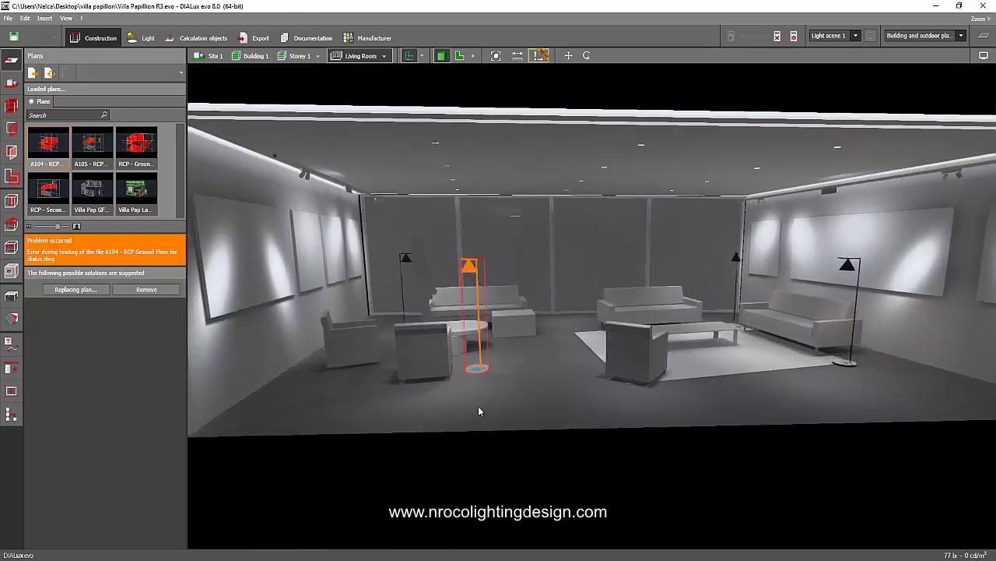
{"action": "left_click", "coordinate": [497, 488]}
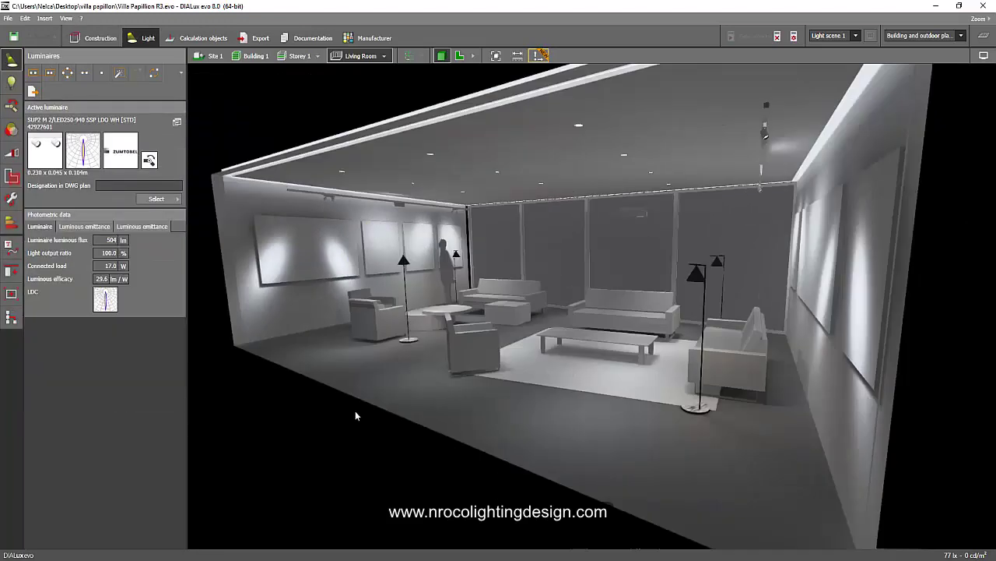
{"action": "left_click_drag", "start_coordinate": [355, 412], "coordinate": [521, 358]}
{"action": "left_click_drag", "start_coordinate": [410, 354], "coordinate": [366, 432]}
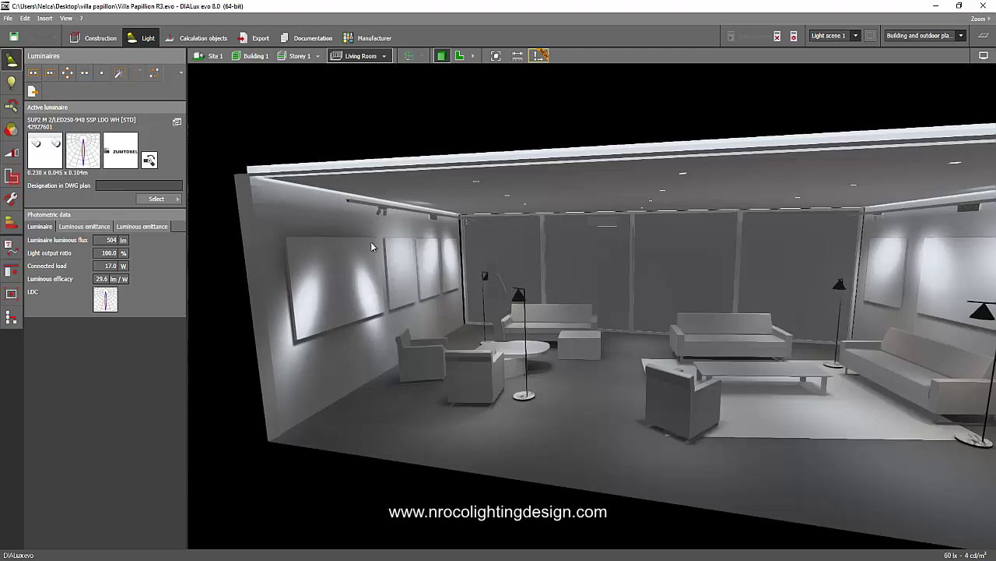
{"action": "left_click_drag", "start_coordinate": [334, 181], "coordinate": [329, 243]}
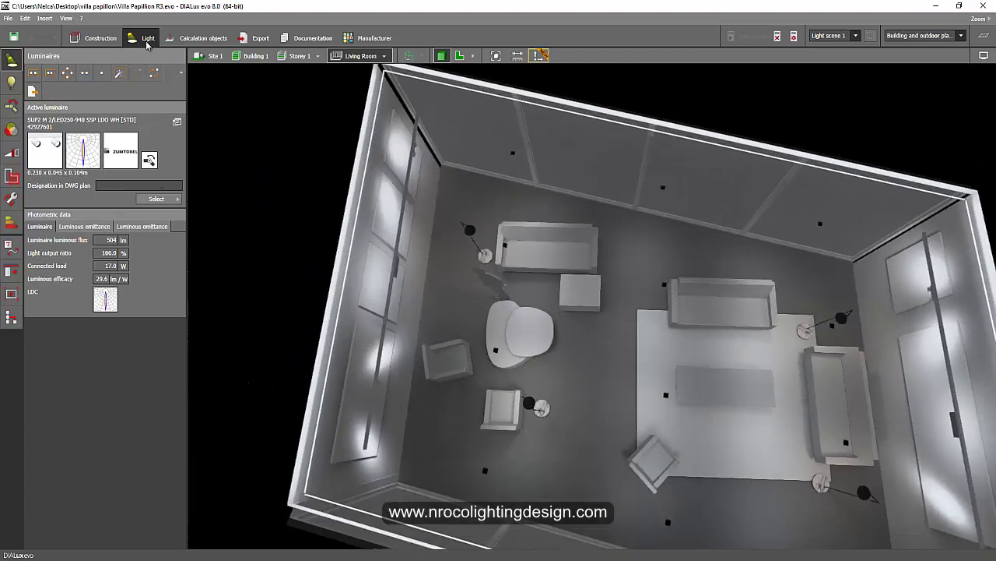
Step: Open the light scene settings and check the luminaires in Light scene 1's Inside and Outside groups
{"action": "left_click", "coordinate": [14, 155]}
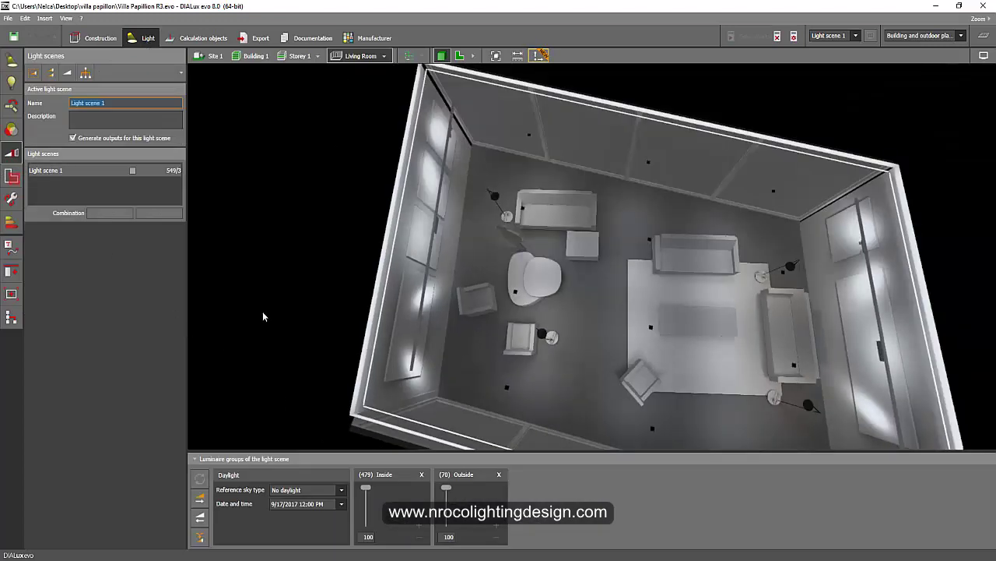
{"action": "left_click", "coordinate": [389, 531]}
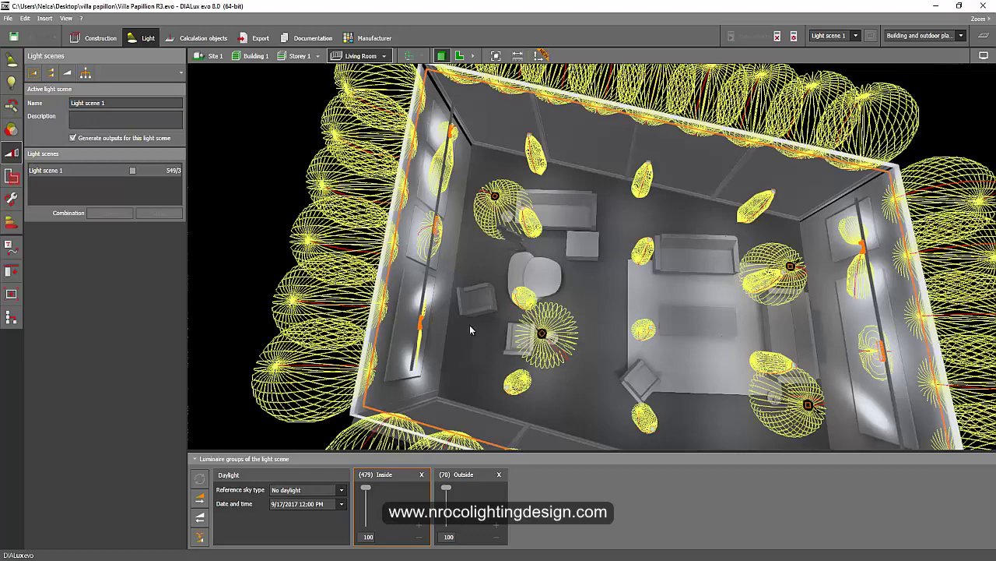
{"action": "scroll", "coordinate": [401, 267], "scroll_direction": "up", "scroll_amount": 3}
{"action": "scroll", "coordinate": [403, 269], "scroll_direction": "down", "scroll_amount": 4}
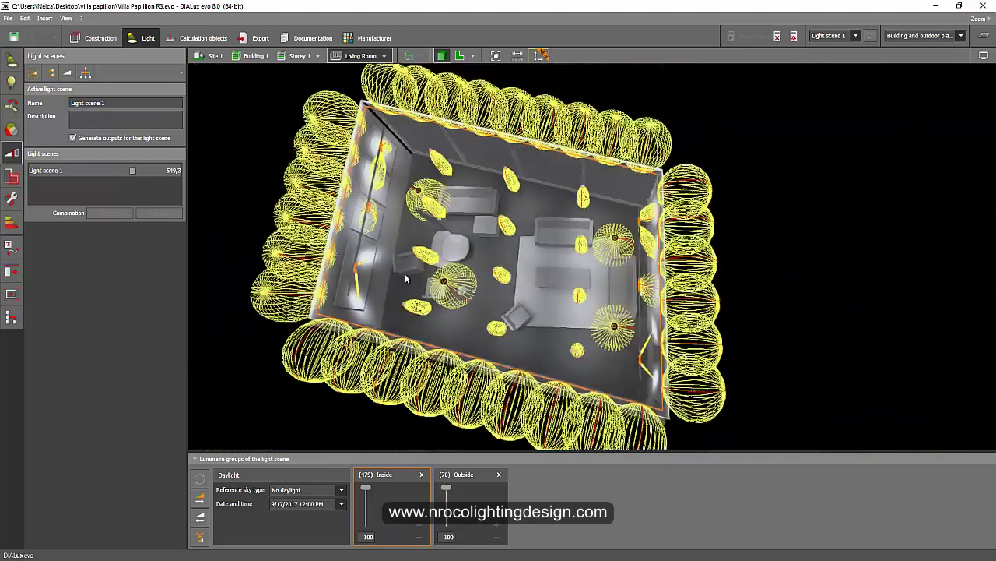
{"action": "left_click", "coordinate": [459, 499]}
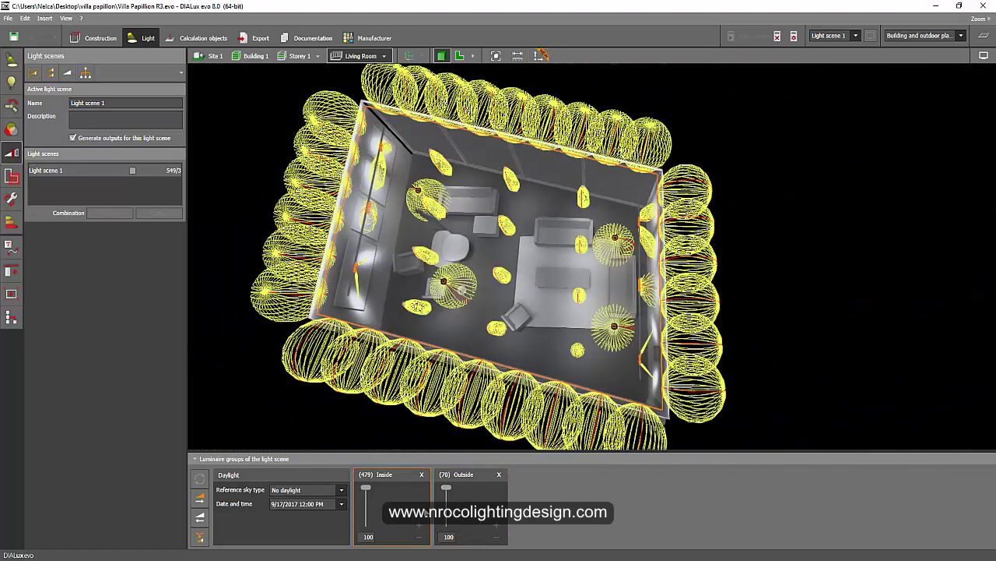
{"action": "left_click_drag", "start_coordinate": [309, 159], "coordinate": [341, 181]}
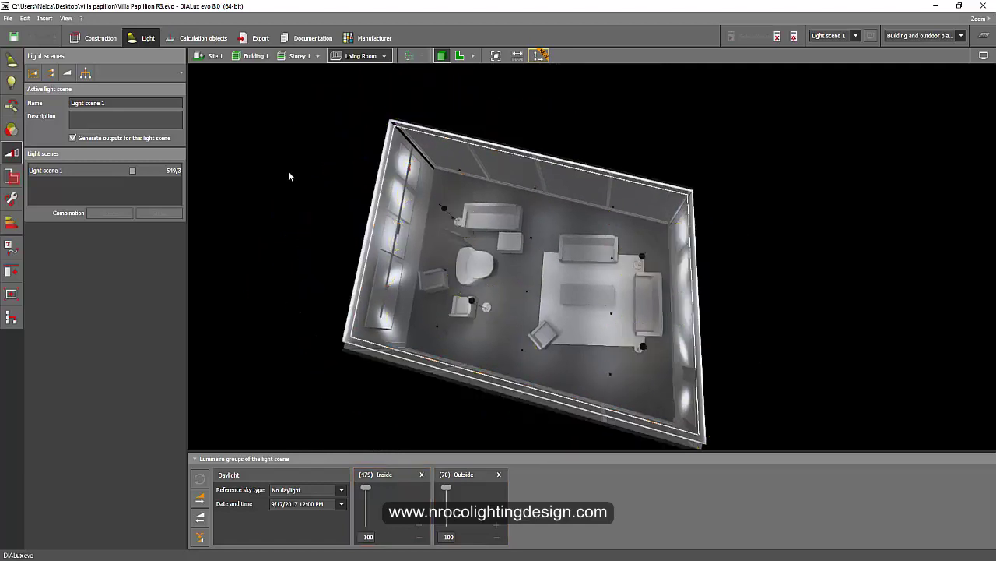
Step: Create a new light scene for the Living Room, accepting the invalidated results, and enable it in the scene list
{"action": "left_click", "coordinate": [34, 75]}
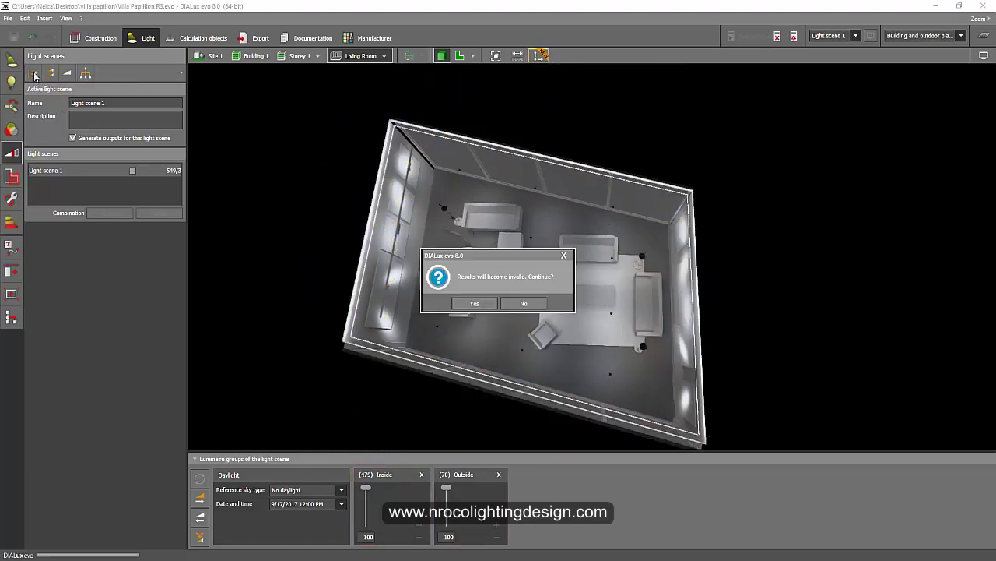
{"action": "left_click", "coordinate": [473, 308]}
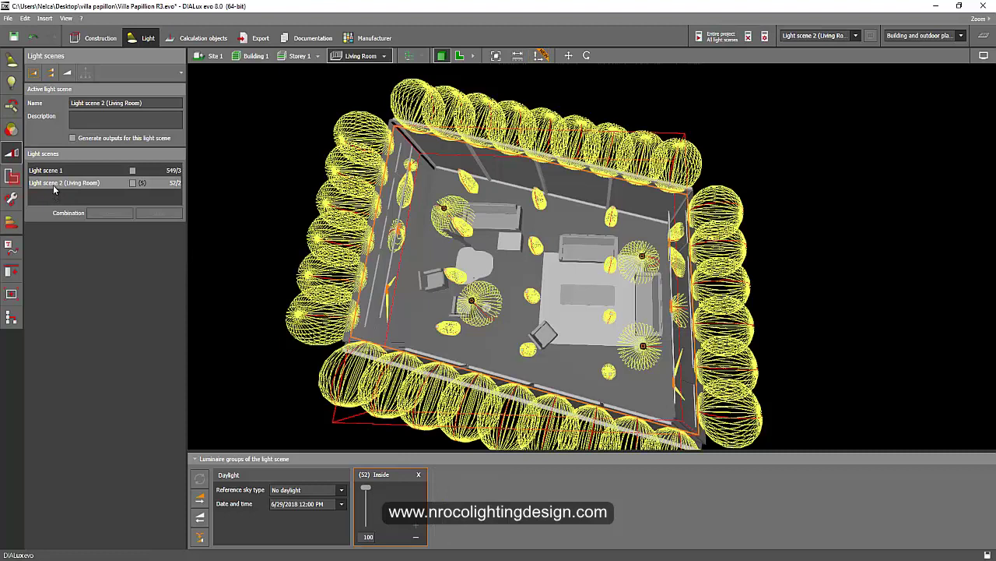
{"action": "left_click", "coordinate": [132, 183]}
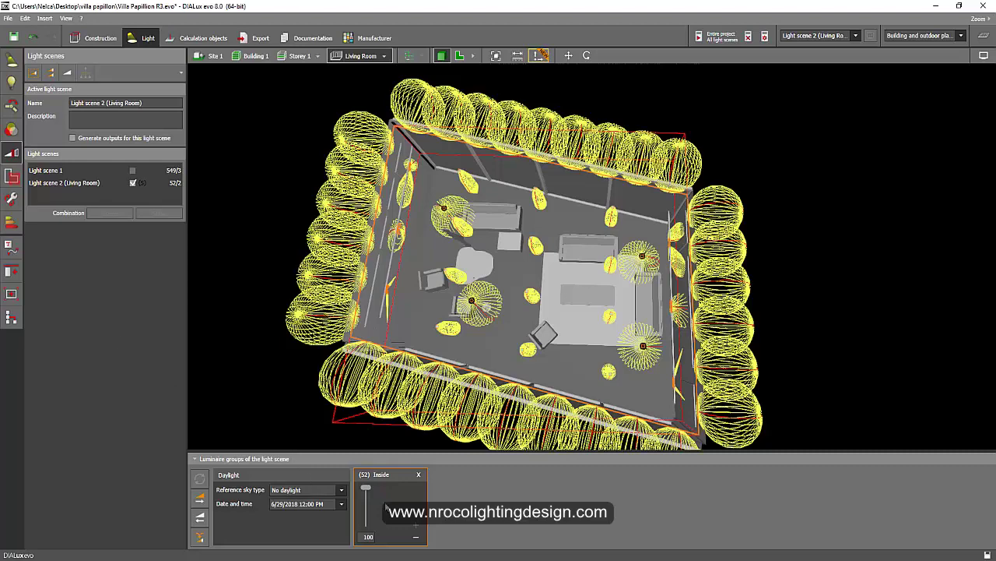
{"action": "left_click", "coordinate": [315, 418]}
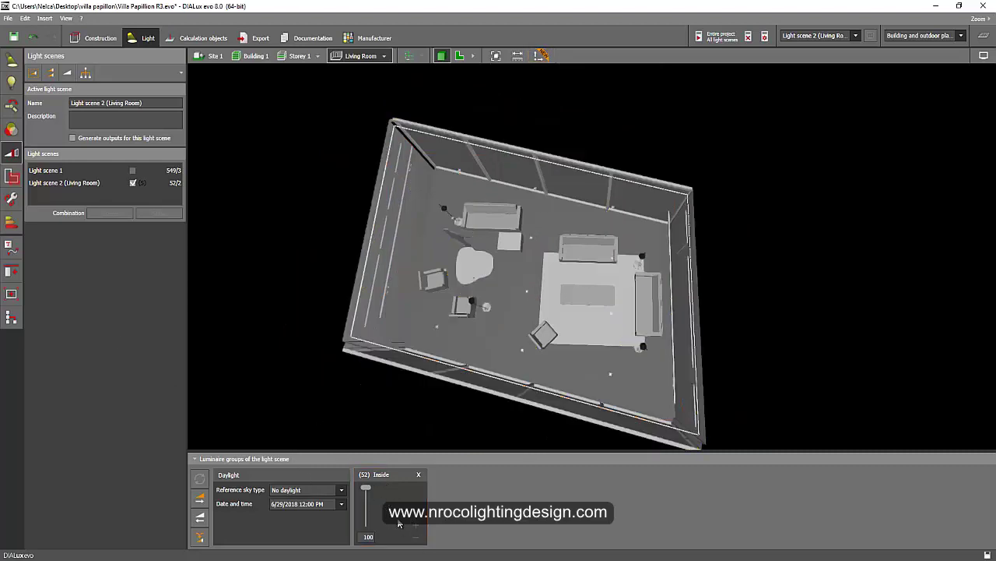
{"action": "left_click", "coordinate": [297, 385]}
Step: Create a new luminaire group in the Living Room light scene and name it Downlights
{"action": "right_click_drag", "start_coordinate": [347, 229], "coordinate": [297, 170]}
{"action": "left_click", "coordinate": [403, 500]}
{"action": "right_click_drag", "start_coordinate": [383, 444], "coordinate": [517, 266]}
{"action": "scroll", "coordinate": [439, 234], "scroll_direction": "up", "scroll_amount": 5}
{"action": "right_click_drag", "start_coordinate": [464, 216], "coordinate": [214, 260]}
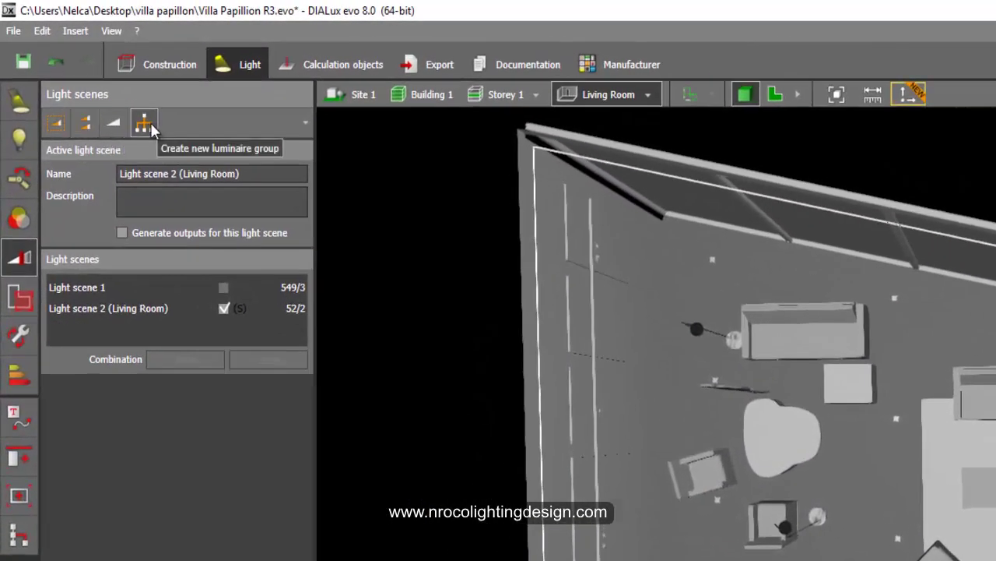
{"action": "left_click", "coordinate": [144, 123]}
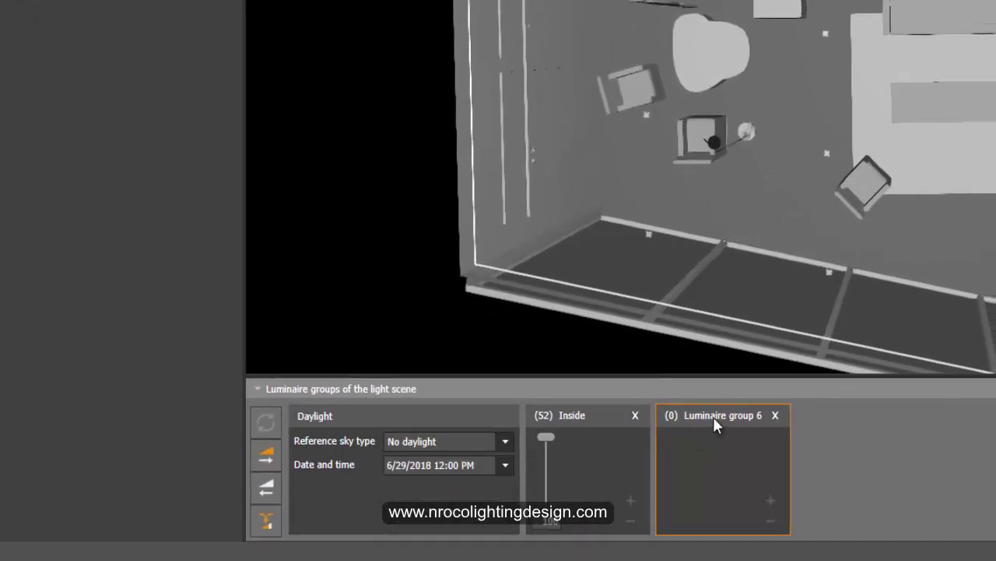
{"action": "double_click", "coordinate": [718, 415]}
{"action": "type", "text": "Do"}
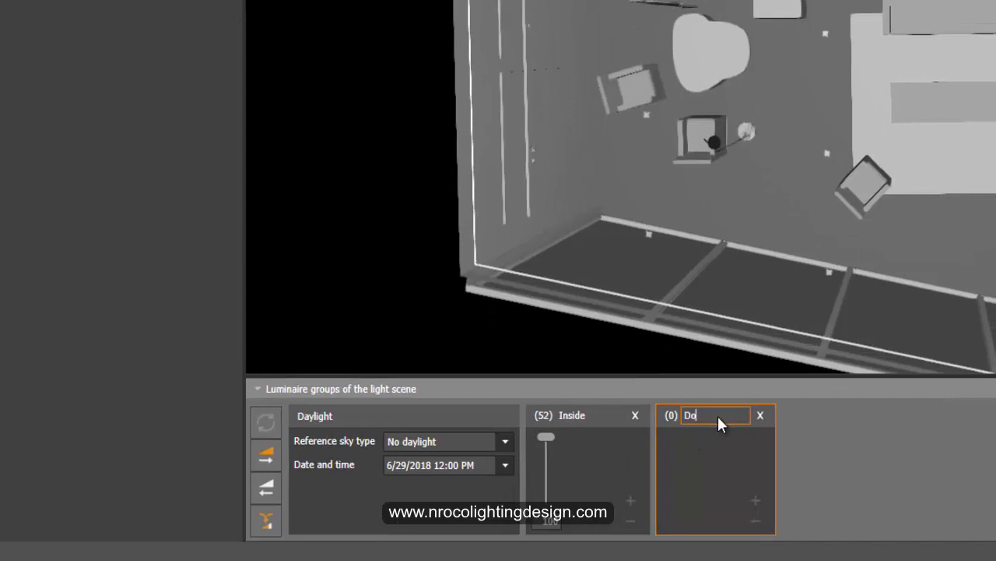
{"action": "type", "text": "wnlights"}
{"action": "key", "text": "Return"}
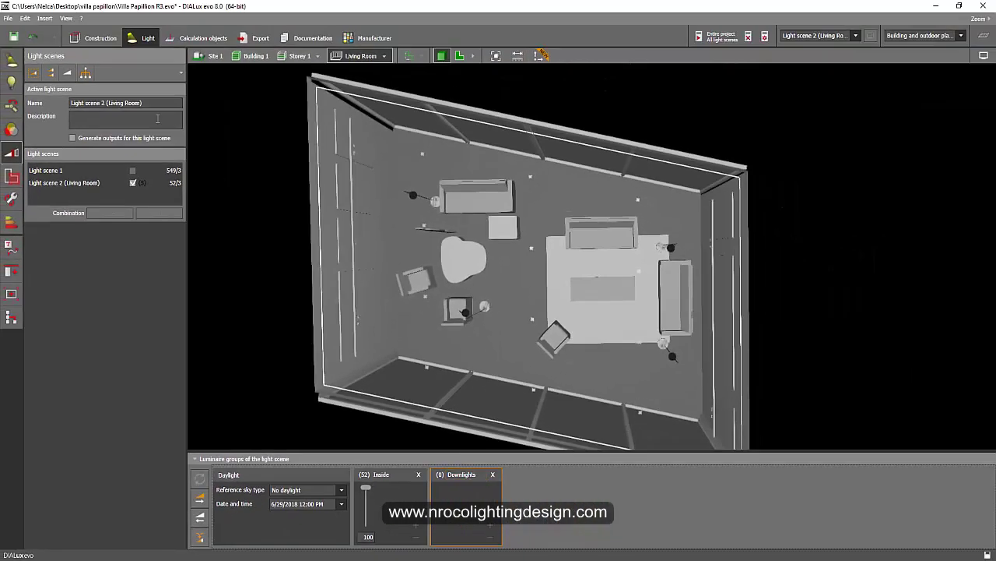
Step: Add a luminaire group named Cove light to the Living Room light scene
{"action": "left_click", "coordinate": [85, 74]}
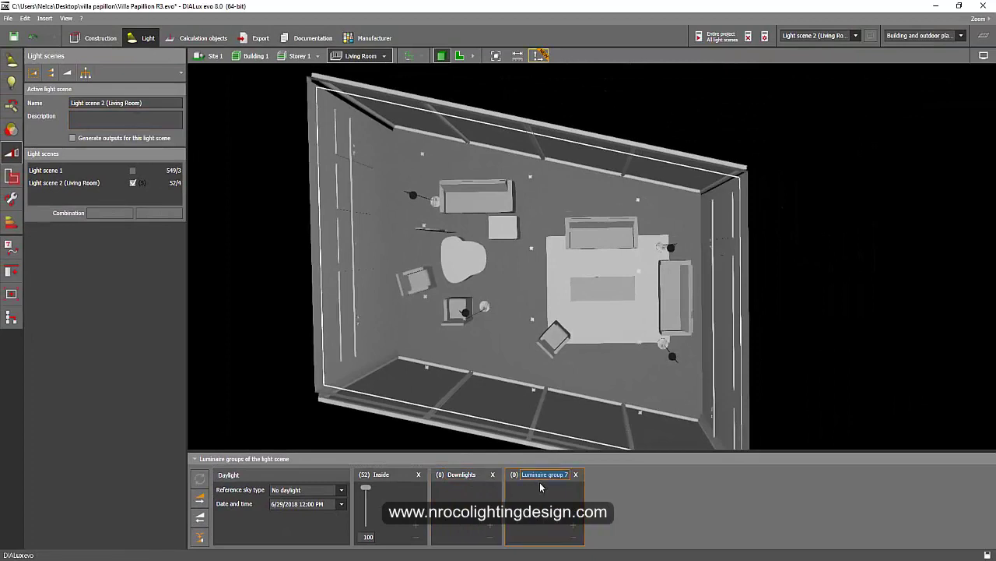
{"action": "type", "text": "Cove light"}
{"action": "key", "text": "Return"}
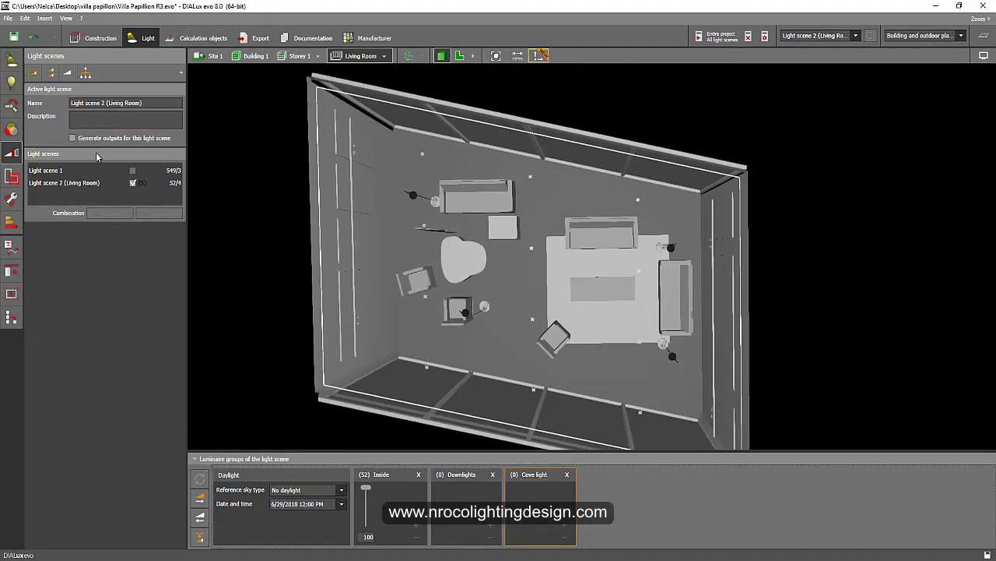
Step: Add a luminaire group named Floor light to the Living Room light scene
{"action": "left_click", "coordinate": [85, 74]}
{"action": "double_click", "coordinate": [625, 476]}
{"action": "type", "text": "Floor light"}
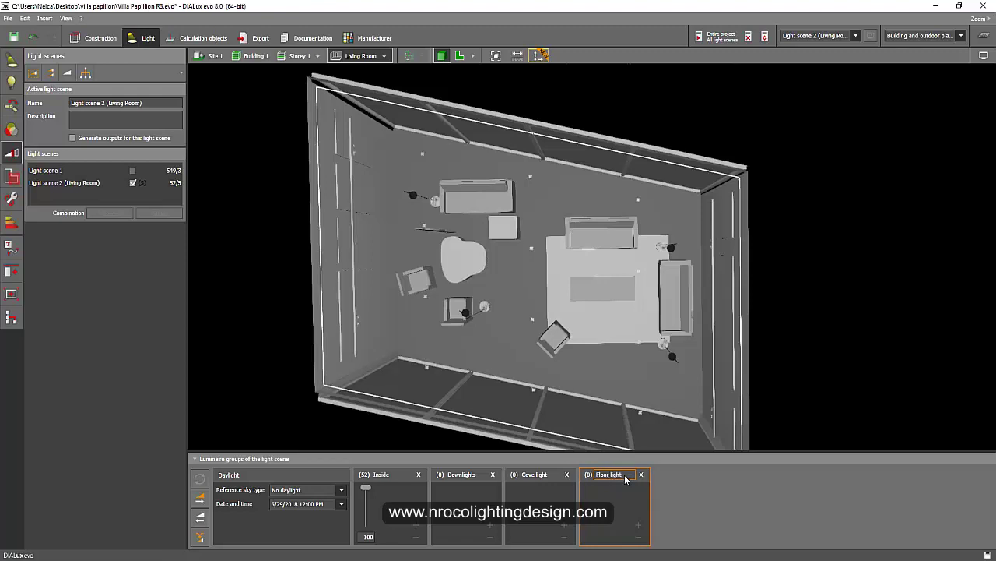
{"action": "key", "text": "Return"}
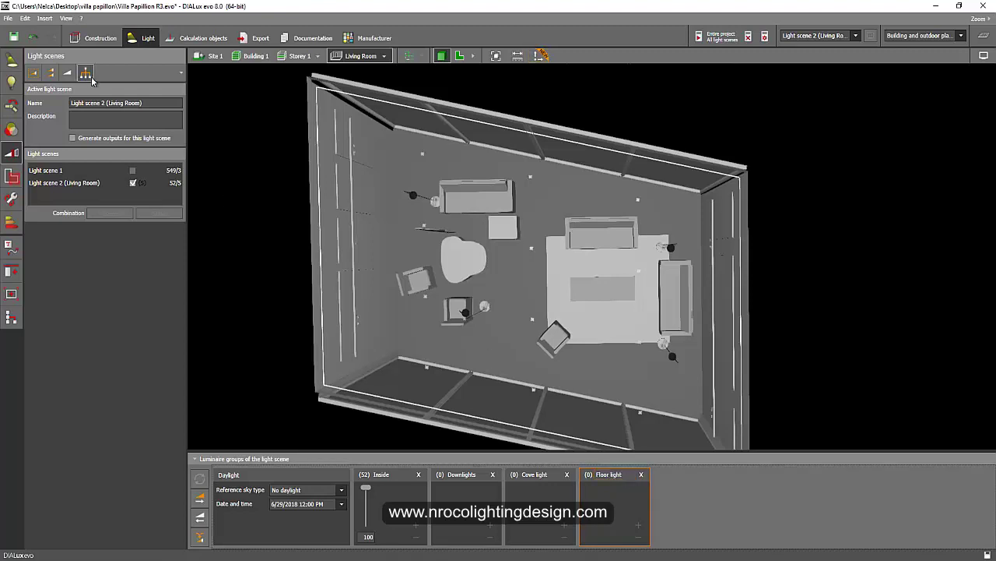
Step: Add a luminaire group named track lights to the Living Room light scene
{"action": "left_click", "coordinate": [91, 77]}
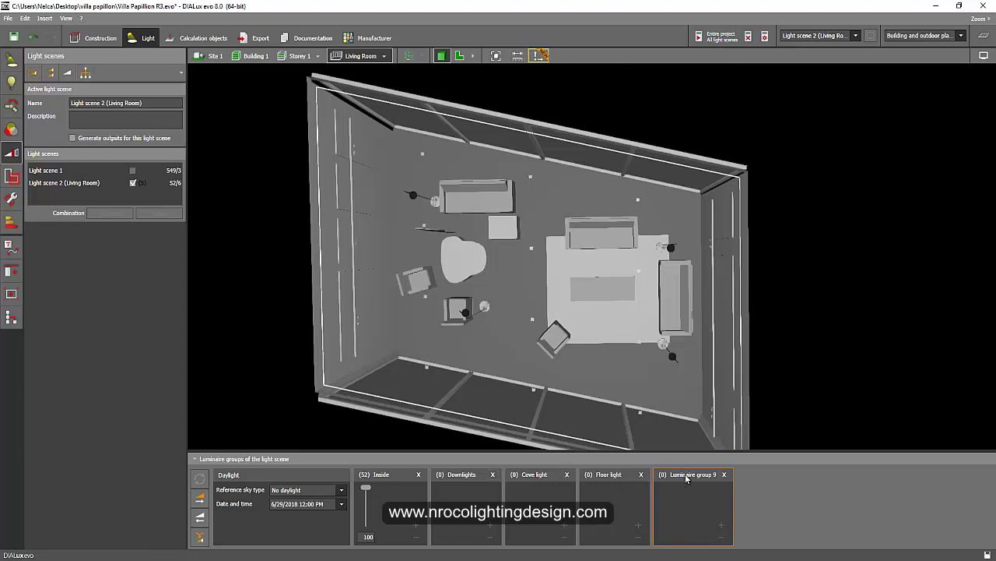
{"action": "type", "text": "track"}
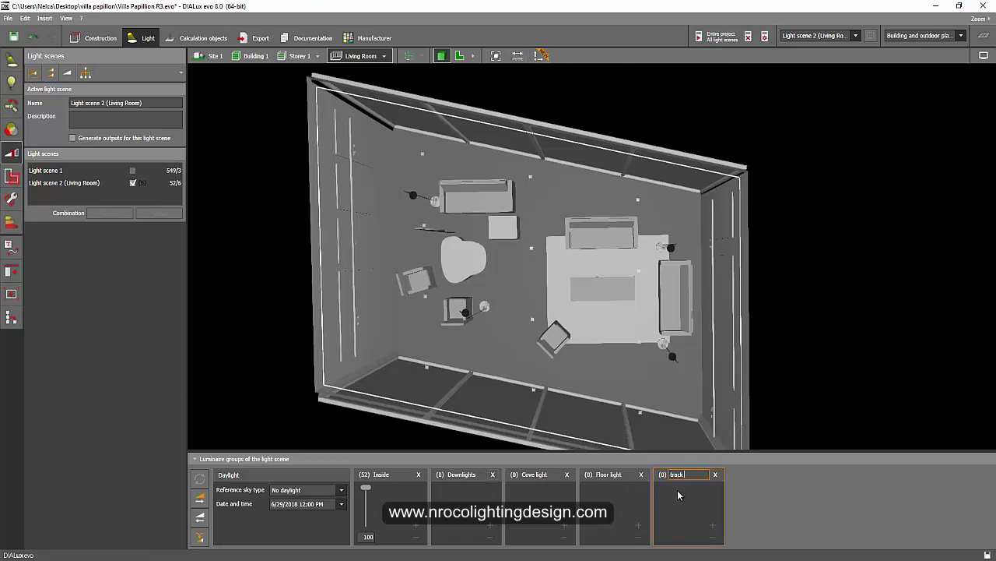
{"action": "type", "text": " lights"}
{"action": "key", "text": "Return"}
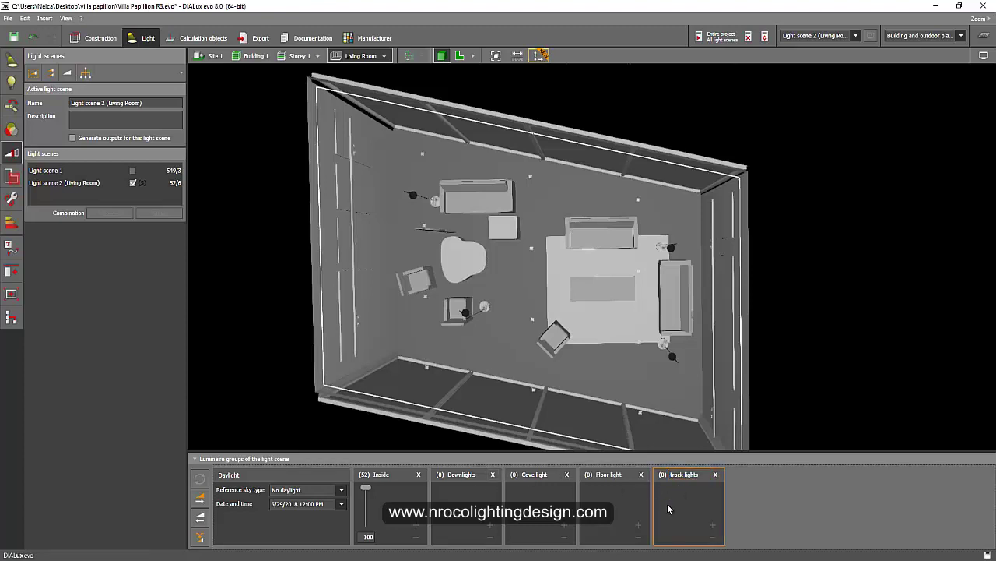
Step: In the floor plan view, move the 12 ceiling downlights from the Inside group to the Downlights group
{"action": "left_click", "coordinate": [460, 56]}
{"action": "left_click", "coordinate": [397, 506]}
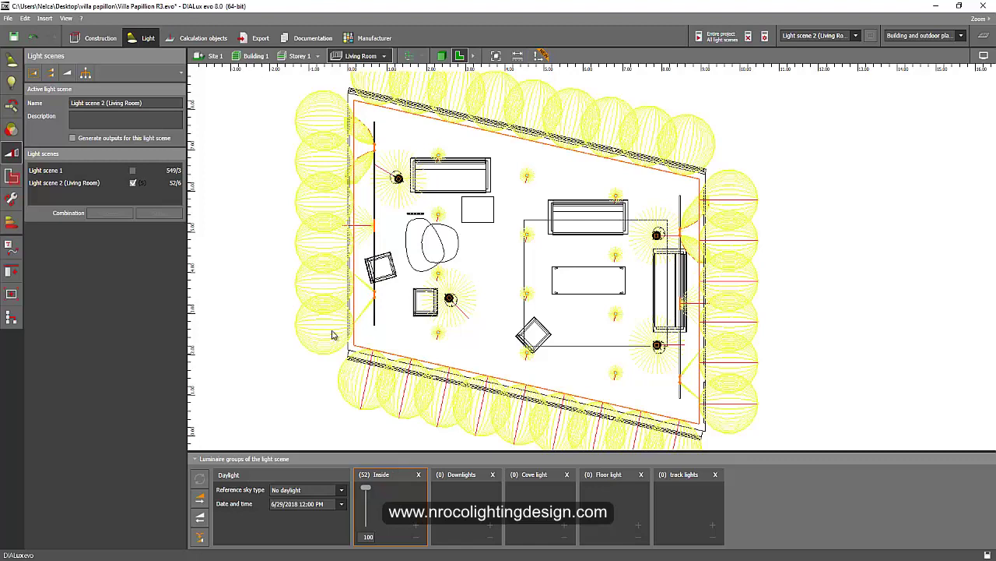
{"action": "left_click", "coordinate": [296, 290]}
{"action": "left_click_drag", "start_coordinate": [415, 135], "coordinate": [627, 386]}
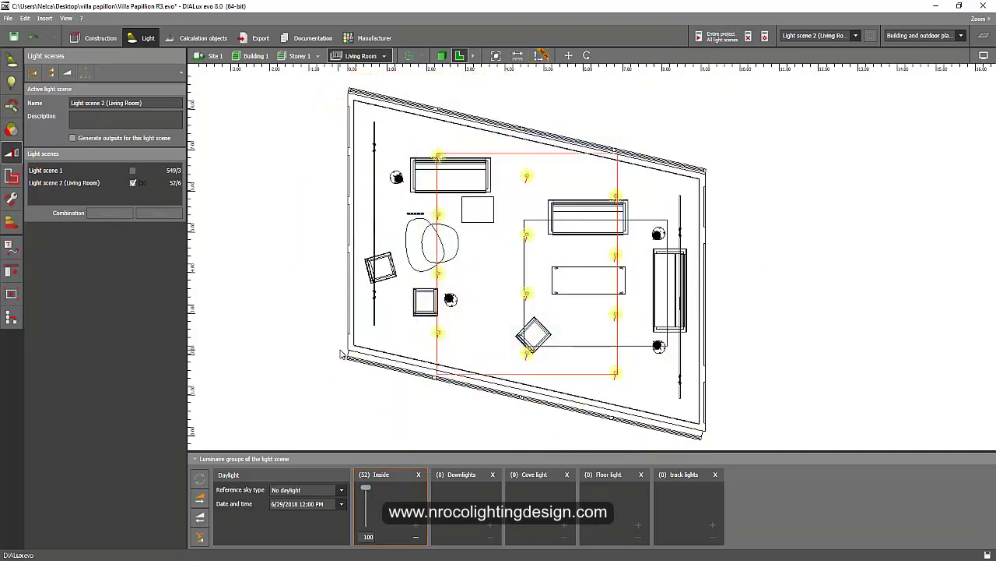
{"action": "left_click", "coordinate": [416, 538]}
{"action": "left_click", "coordinate": [490, 526]}
Step: Move the three luminaires on the track along the plan's left wall from the Inside group to the track lights group
{"action": "left_click", "coordinate": [316, 344]}
{"action": "left_click_drag", "start_coordinate": [367, 128], "coordinate": [391, 328]}
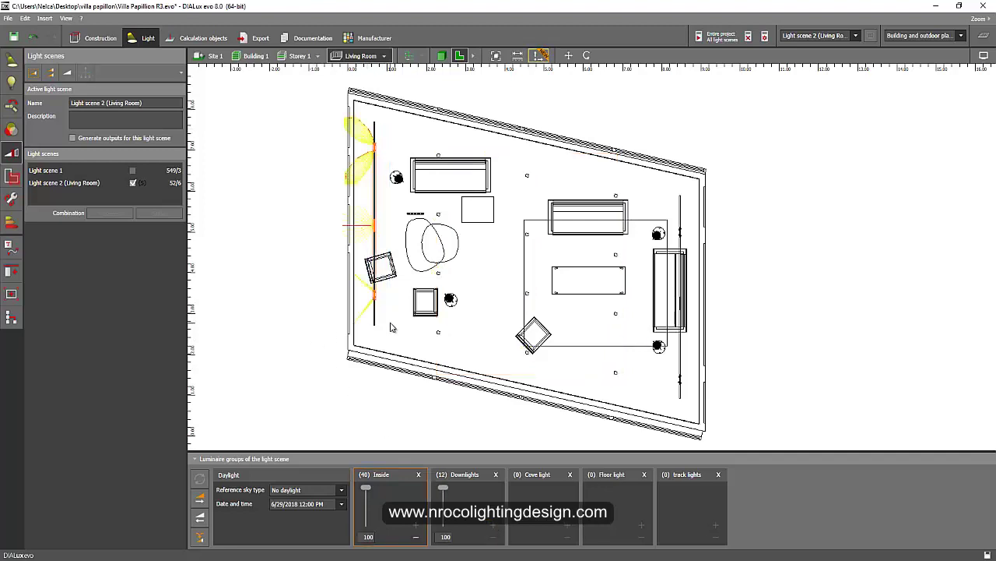
{"action": "left_click", "coordinate": [416, 537]}
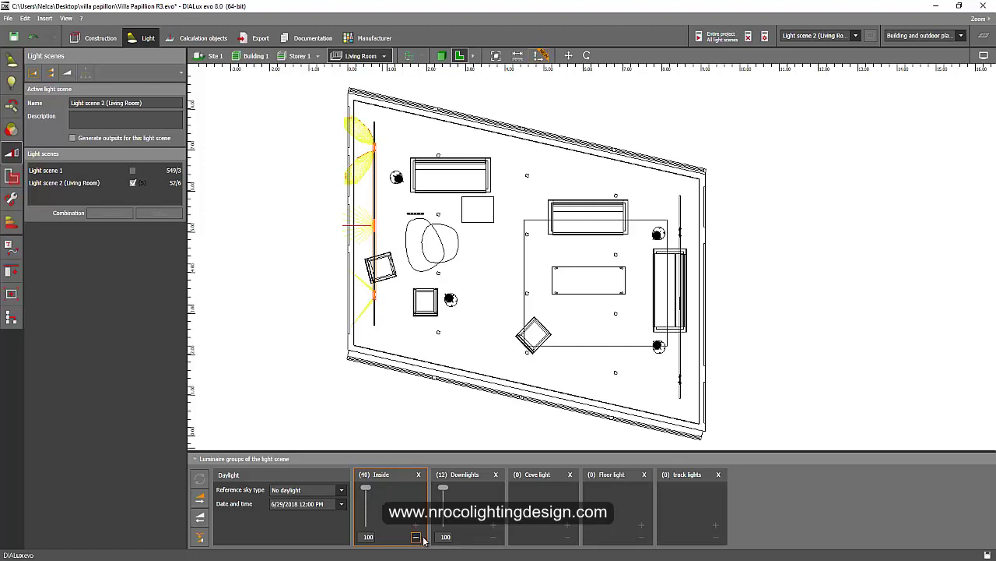
{"action": "left_click", "coordinate": [716, 524]}
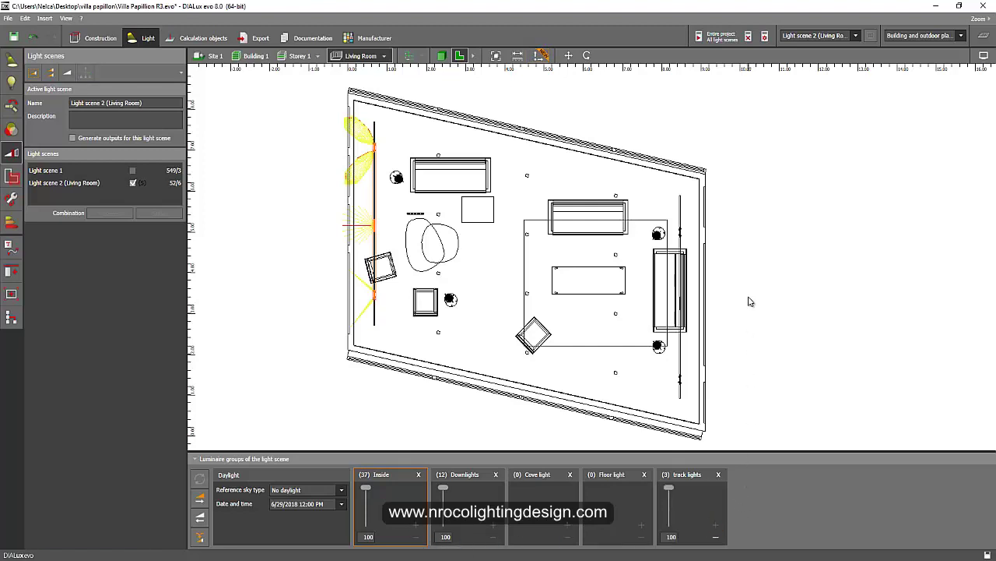
Step: Move the three luminaires on the track along the plan's right wall from the Inside group to the track lights group
{"action": "left_click_drag", "start_coordinate": [675, 187], "coordinate": [693, 404]}
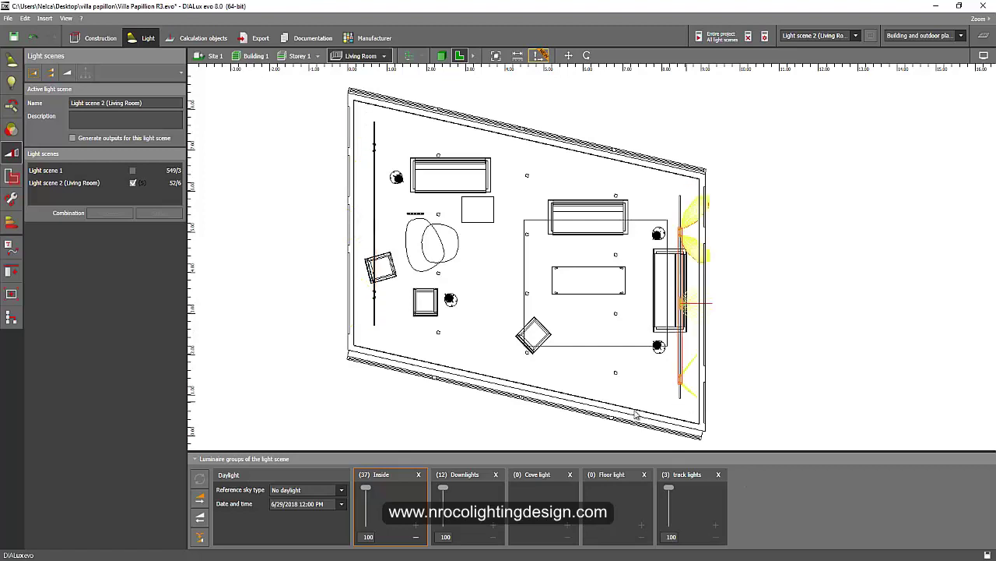
{"action": "left_click", "coordinate": [415, 537]}
{"action": "left_click", "coordinate": [716, 524]}
{"action": "left_click", "coordinate": [739, 405]}
{"action": "left_click", "coordinate": [699, 497]}
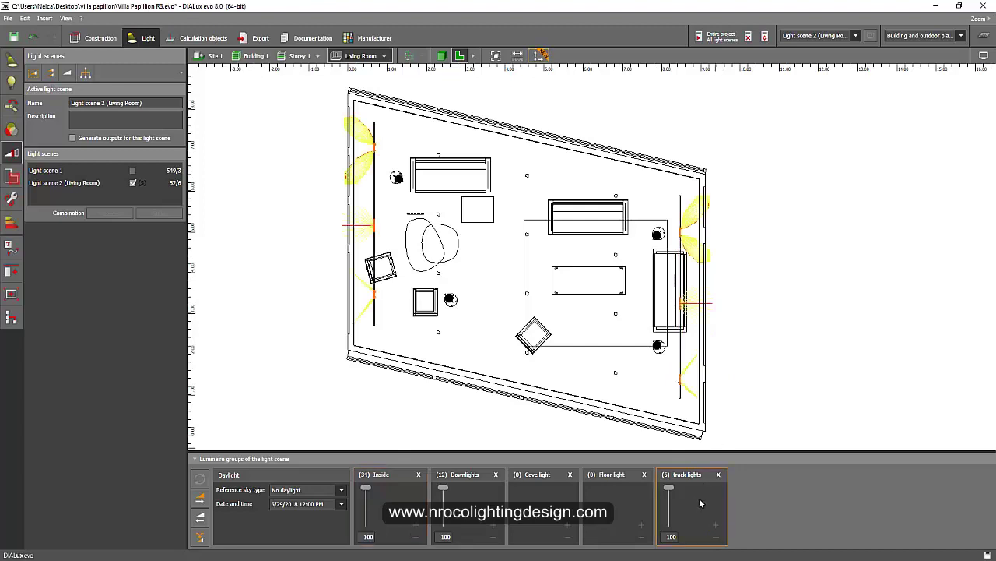
{"action": "left_click", "coordinate": [474, 502]}
Step: Move the cove luminaires along the plan's left and right walls from the Inside group to the Cove light group
{"action": "left_click", "coordinate": [369, 398]}
{"action": "left_click_drag", "start_coordinate": [334, 87], "coordinate": [363, 378]}
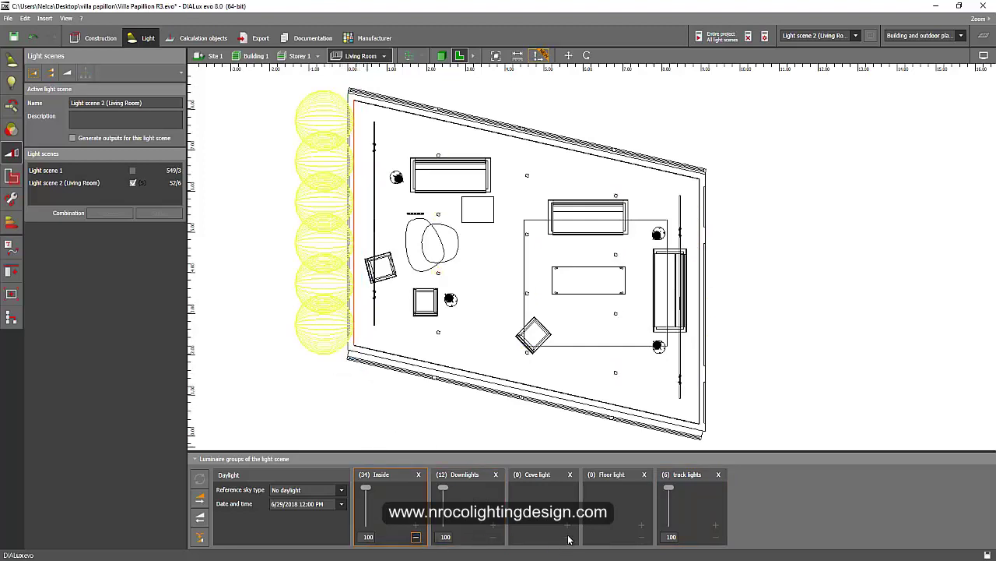
{"action": "left_click_drag", "start_coordinate": [697, 166], "coordinate": [747, 445]}
{"action": "left_click", "coordinate": [416, 536]}
{"action": "left_click", "coordinate": [568, 525]}
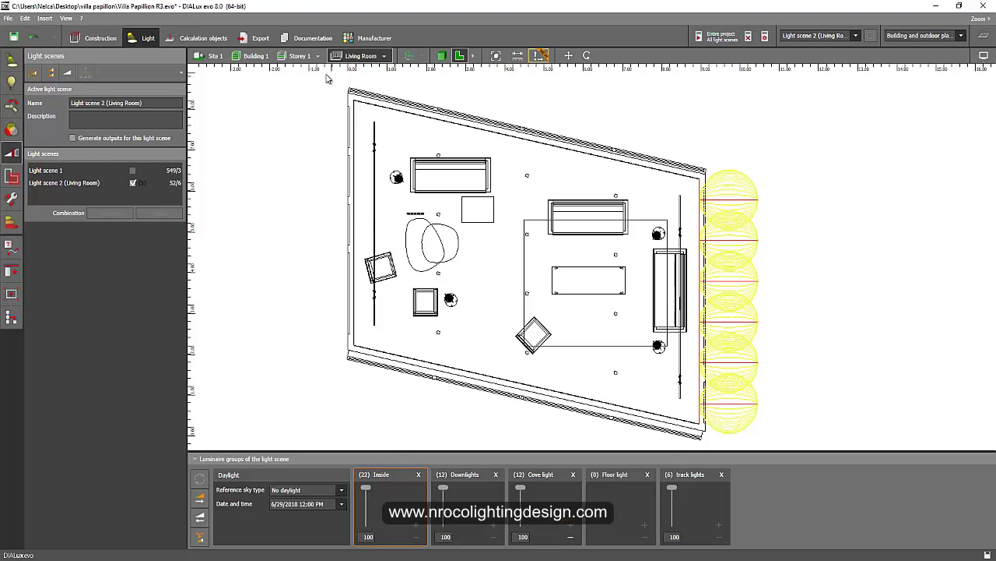
Step: Move the cove luminaires along the plan's upper and lower slanted walls from the Inside group to the Cove light group
{"action": "left_click_drag", "start_coordinate": [331, 79], "coordinate": [726, 193]}
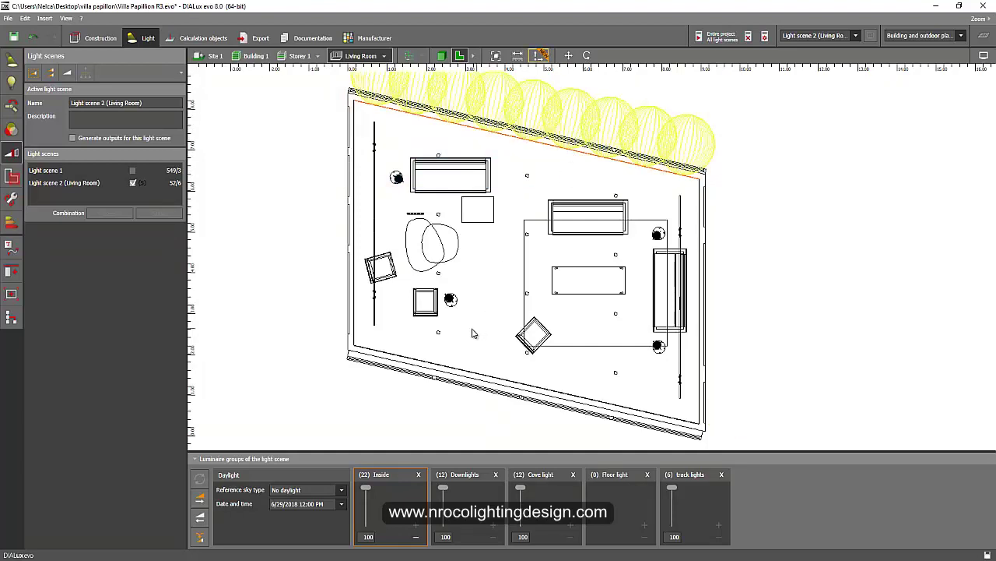
{"action": "left_click", "coordinate": [416, 539]}
{"action": "left_click", "coordinate": [462, 406]}
{"action": "left_click", "coordinate": [416, 537]}
{"action": "left_click", "coordinate": [567, 526]}
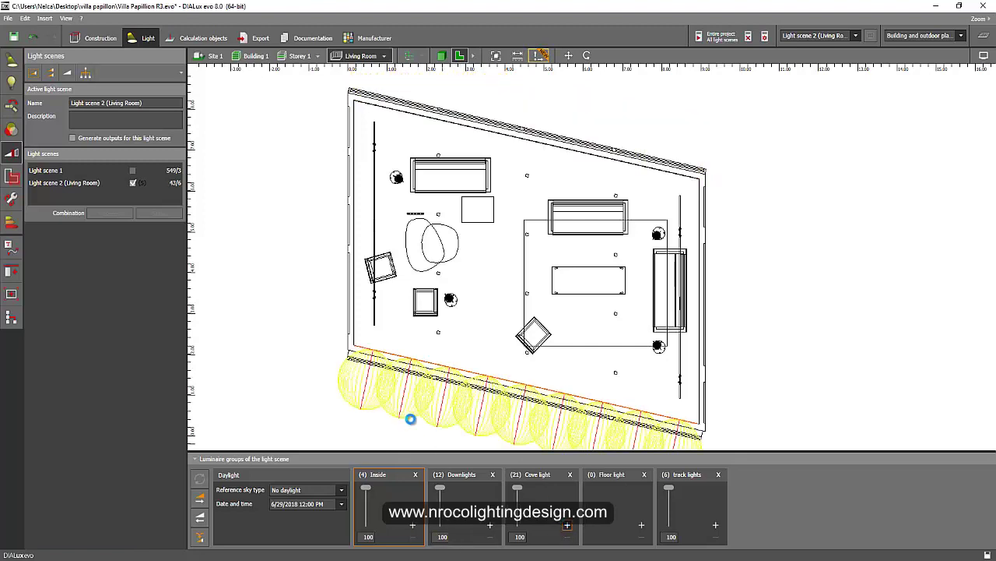
Step: In the front view, move the four floor lamps from the Inside group to the Floor light group
{"action": "left_click", "coordinate": [282, 362]}
{"action": "left_click_drag", "start_coordinate": [390, 163], "coordinate": [675, 367]}
{"action": "left_click", "coordinate": [406, 190]}
{"action": "left_click", "coordinate": [472, 55]}
{"action": "left_click", "coordinate": [477, 56]}
{"action": "left_click_drag", "start_coordinate": [450, 245], "coordinate": [763, 301]}
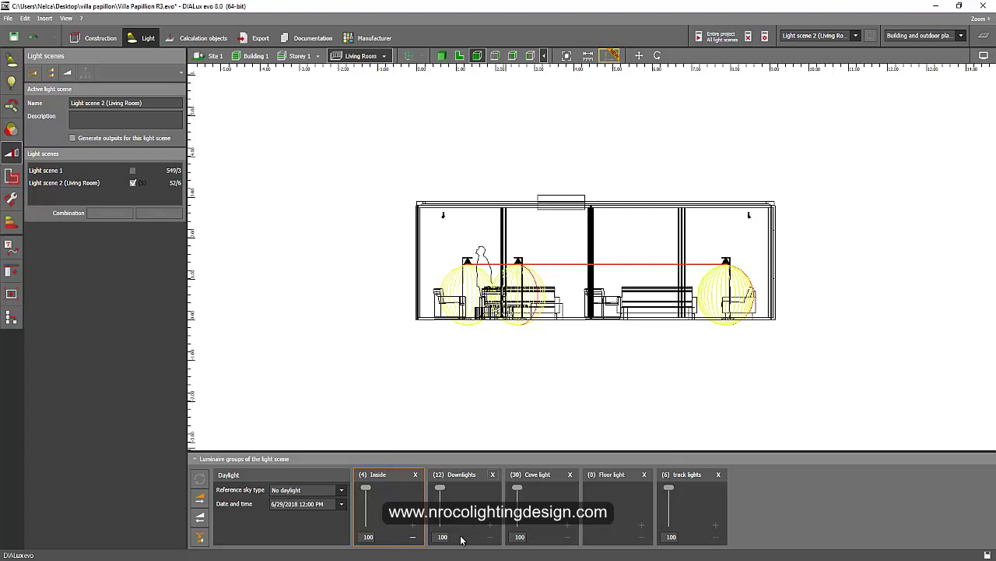
{"action": "left_click", "coordinate": [642, 524]}
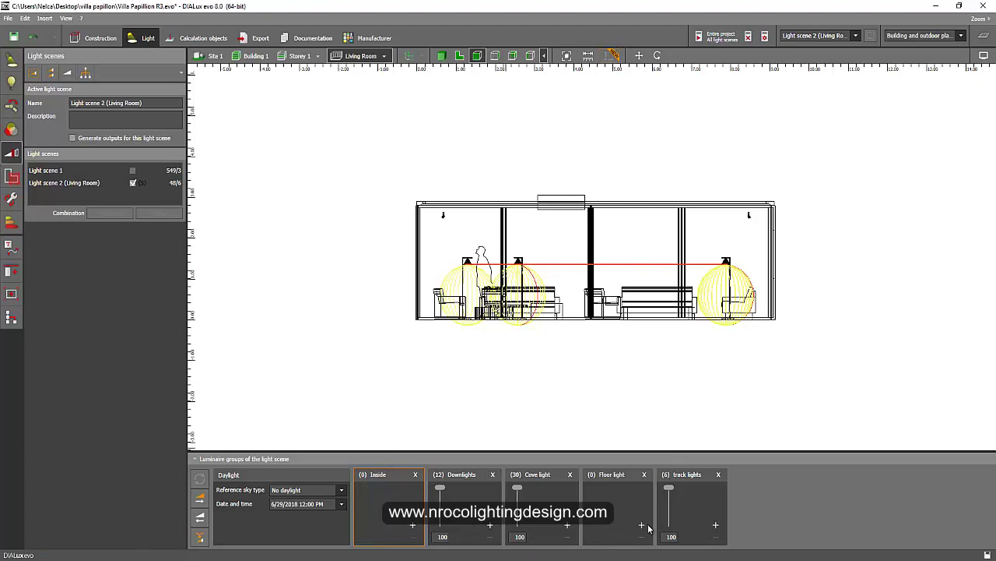
{"action": "left_click", "coordinate": [434, 137]}
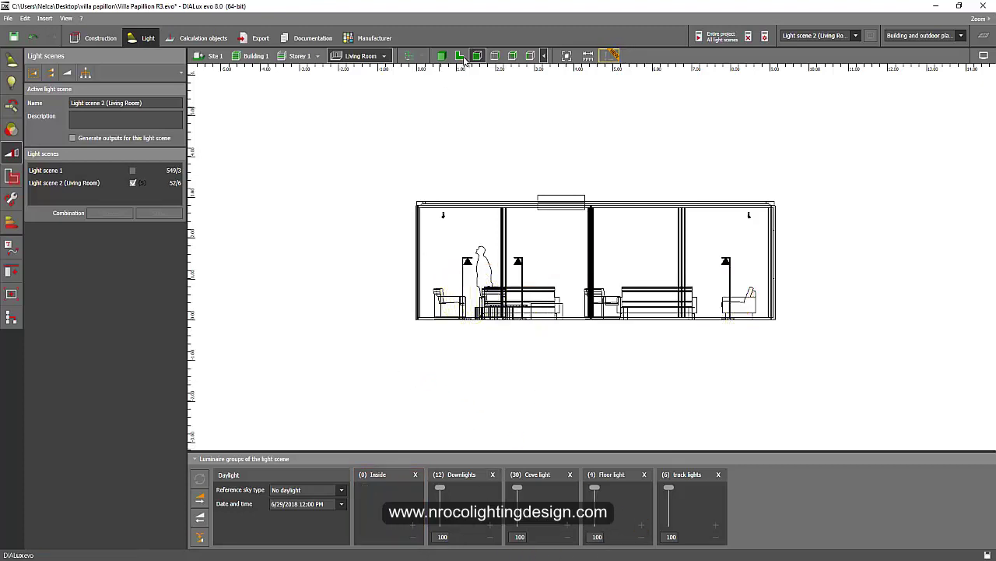
Step: Return to the floor plan view and delete the empty Inside luminaire group
{"action": "left_click", "coordinate": [459, 56]}
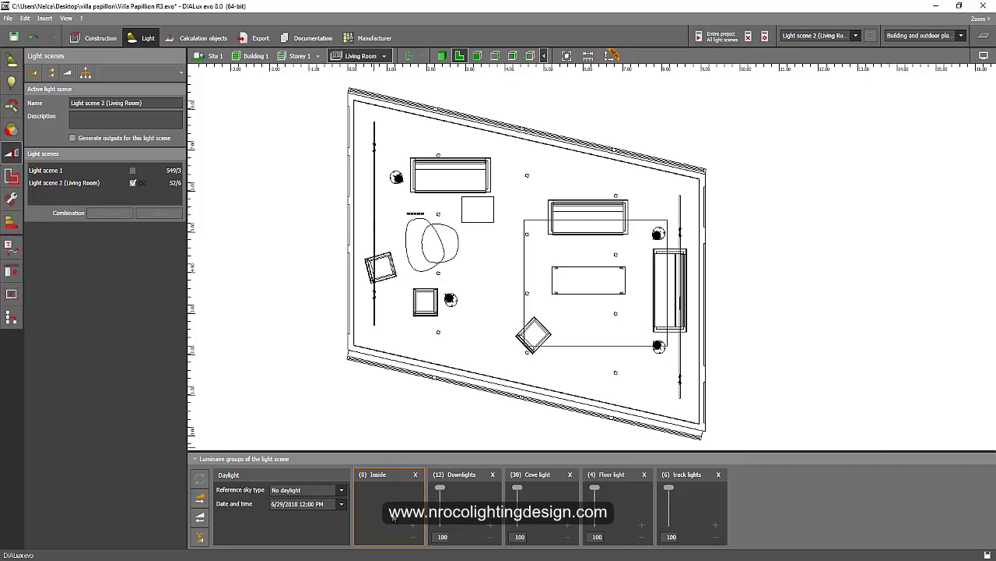
{"action": "left_click", "coordinate": [415, 474]}
{"action": "left_click", "coordinate": [475, 303]}
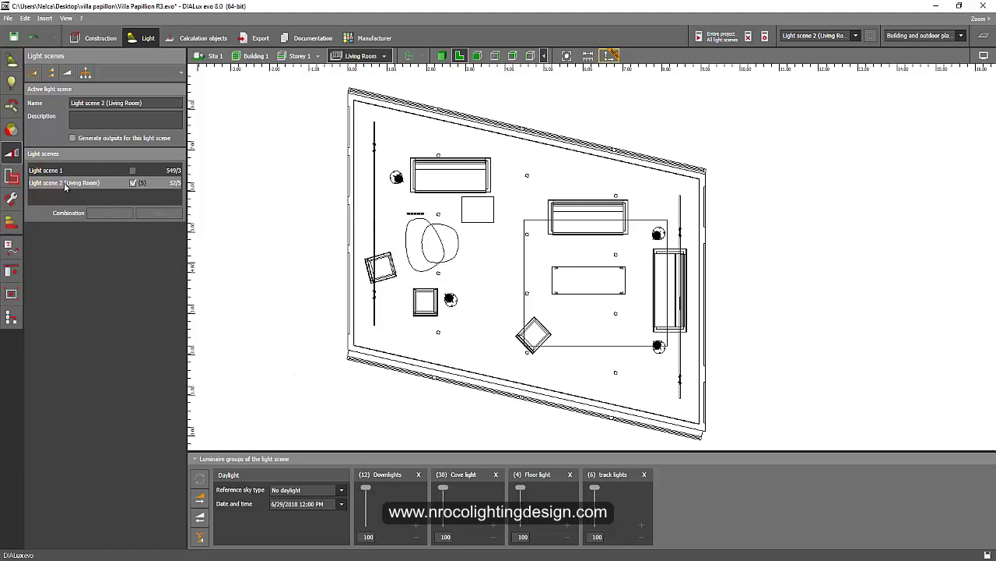
Step: Make two copies of Light scene 2 (Living Room) with the same luminaire groups
{"action": "left_click", "coordinate": [51, 74]}
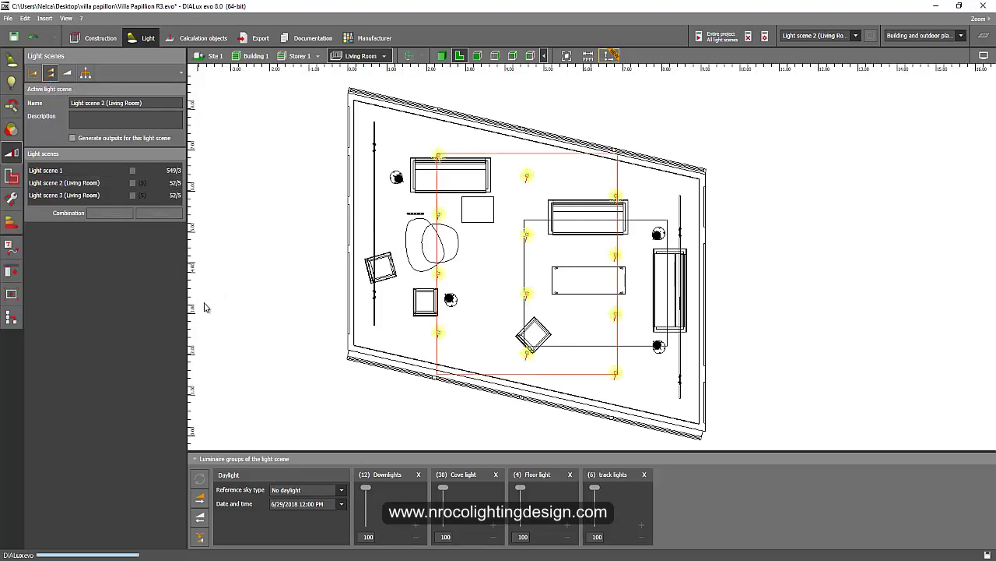
{"action": "left_click", "coordinate": [52, 73]}
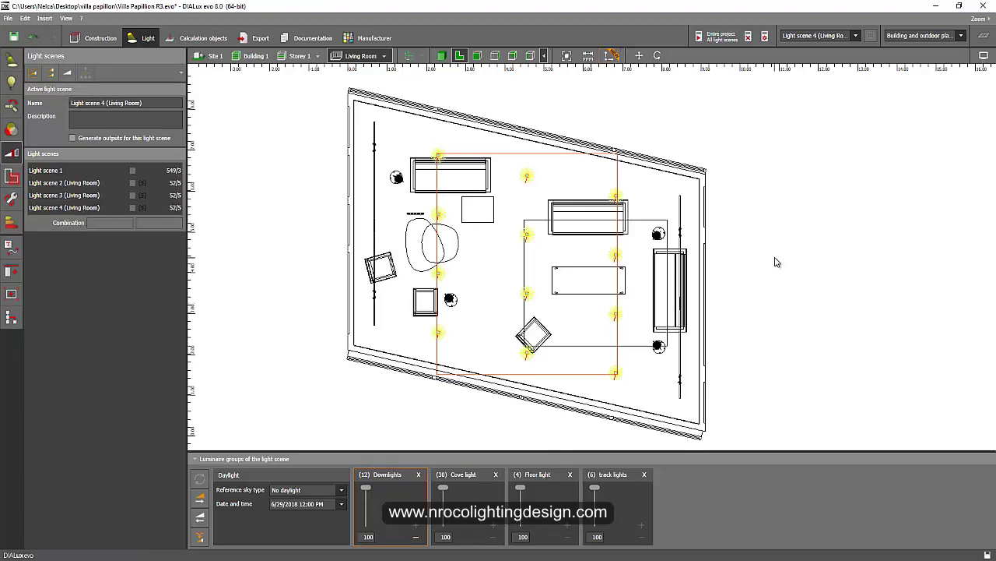
{"action": "left_click", "coordinate": [134, 195]}
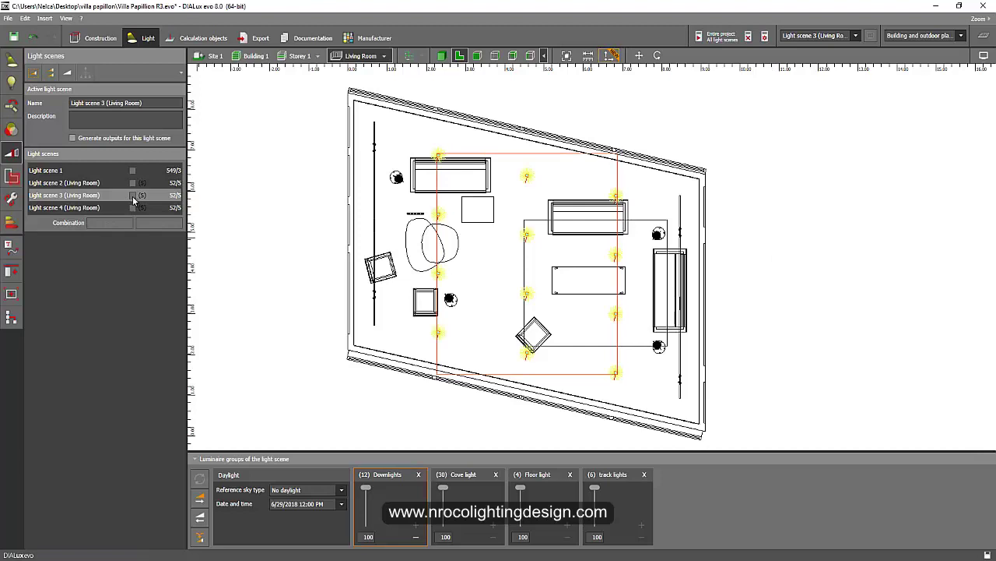
Step: Activate Light scene 2 (Living Room) and dim its Downlights and track lights groups to 0
{"action": "left_click", "coordinate": [133, 182]}
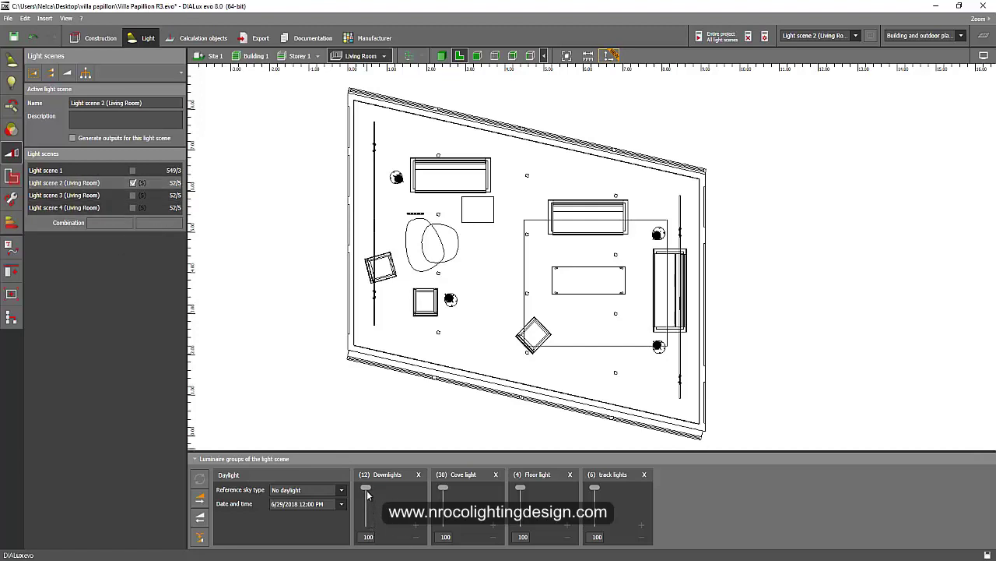
{"action": "left_click_drag", "start_coordinate": [366, 489], "coordinate": [370, 538]}
{"action": "left_click_drag", "start_coordinate": [595, 489], "coordinate": [604, 553]}
Step: Set the calculation mode to Fast and calculate the Living Room for Light scene 2
{"action": "left_click", "coordinate": [766, 39]}
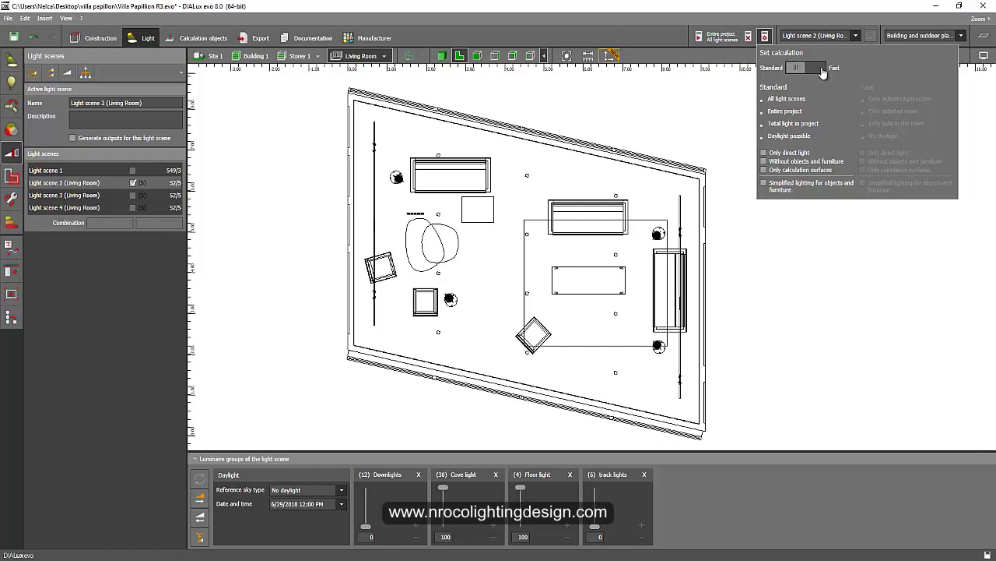
{"action": "left_click", "coordinate": [716, 78]}
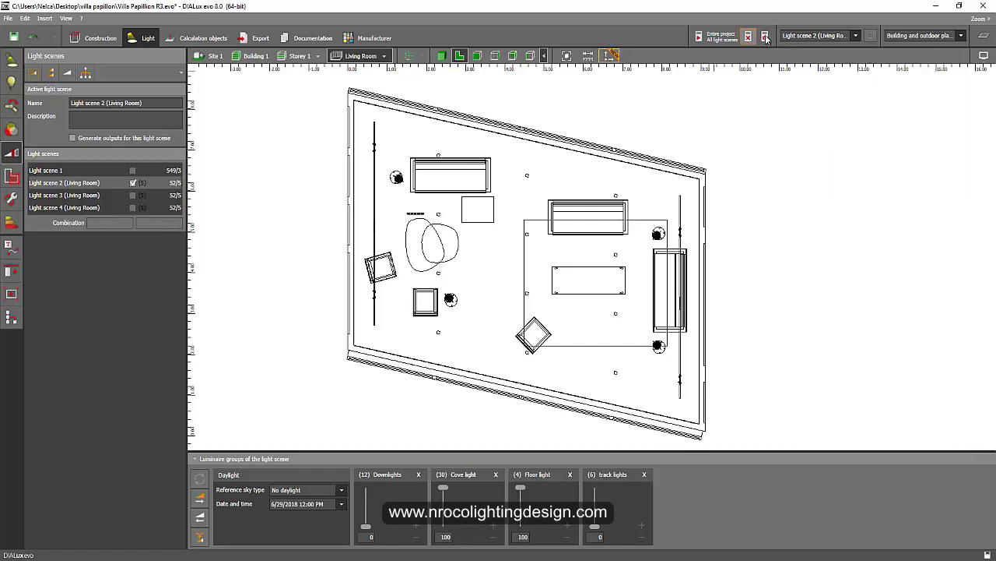
{"action": "left_click", "coordinate": [766, 37]}
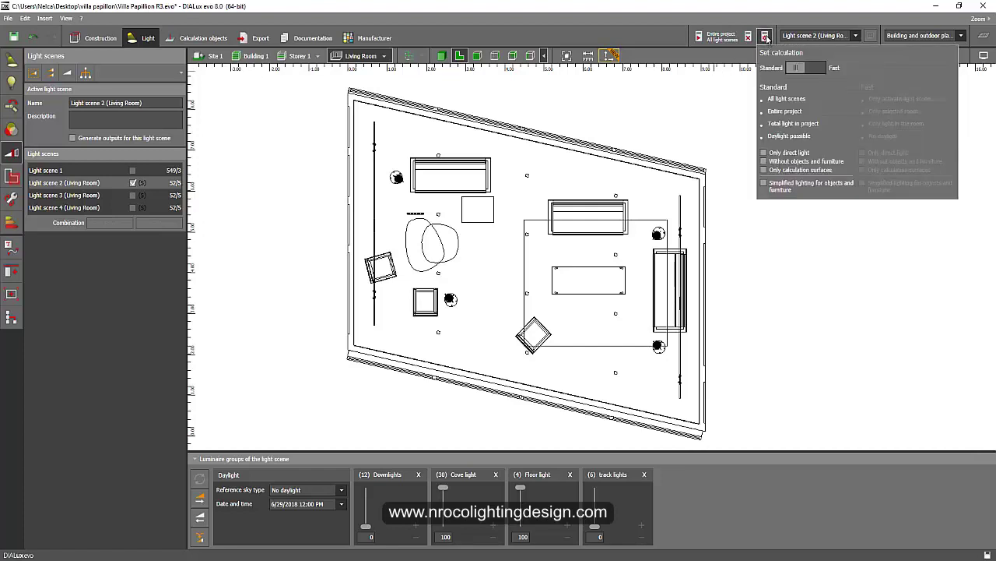
{"action": "left_click", "coordinate": [818, 69]}
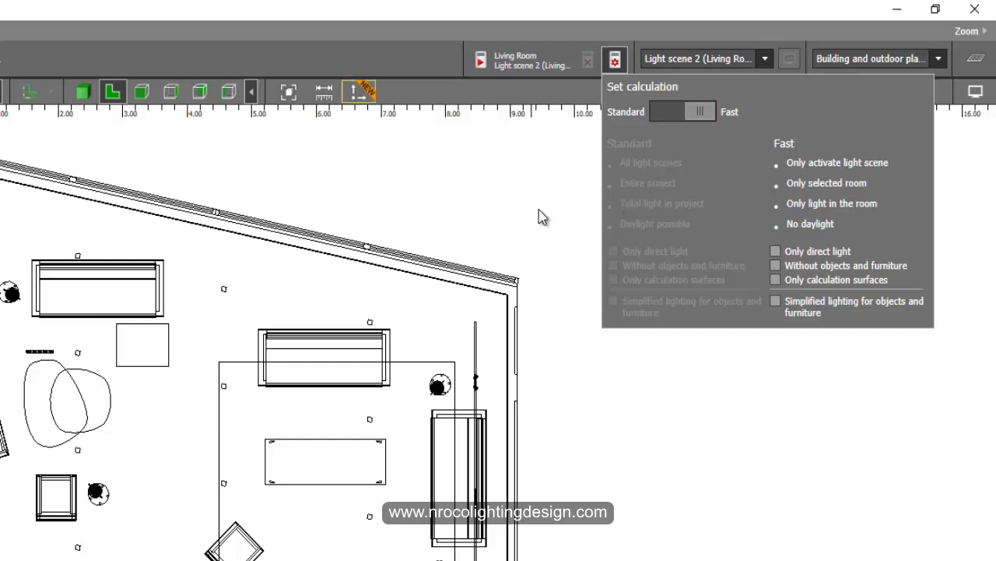
{"action": "mouse_move", "coordinate": [798, 267]}
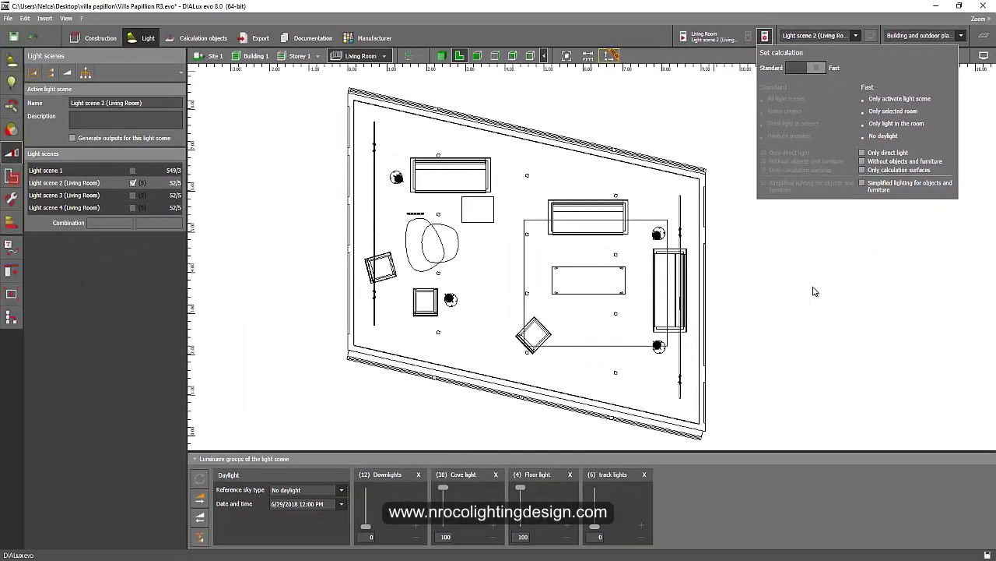
{"action": "mouse_move", "coordinate": [771, 265]}
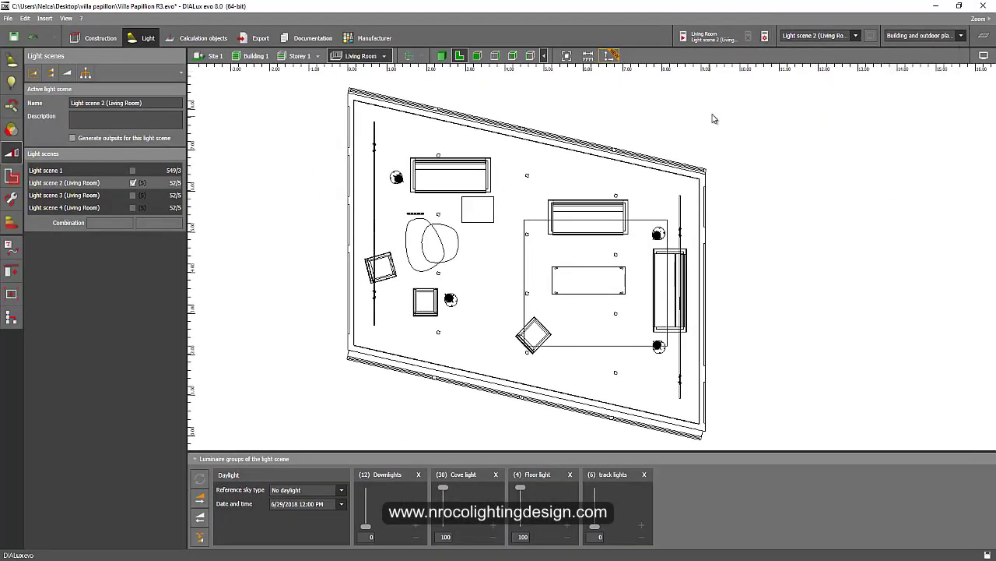
{"action": "left_click", "coordinate": [700, 37]}
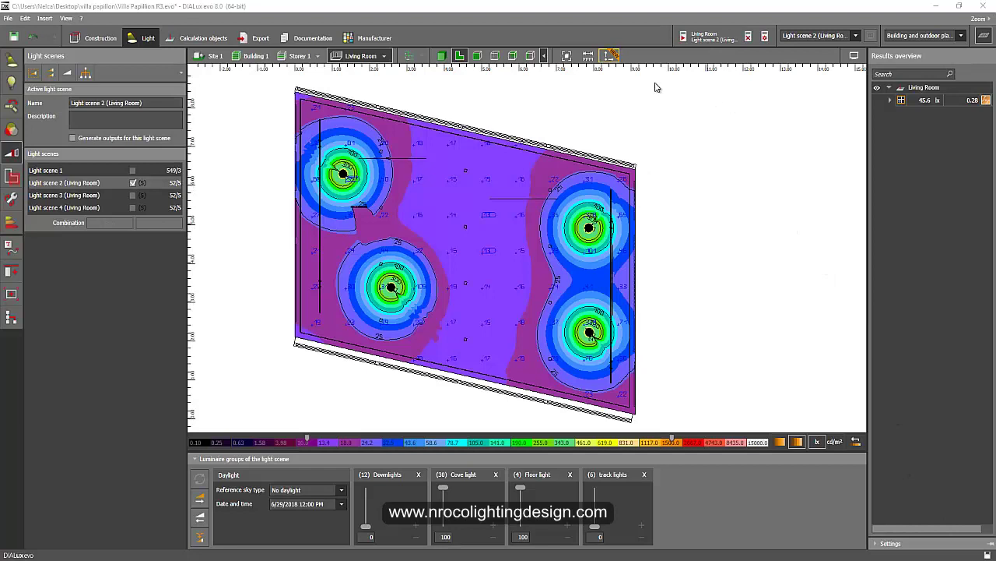
Step: Hide the calculation results and examine the cove and floor lighting in the Living Room's 3D view
{"action": "left_click", "coordinate": [985, 38]}
{"action": "left_click", "coordinate": [983, 55]}
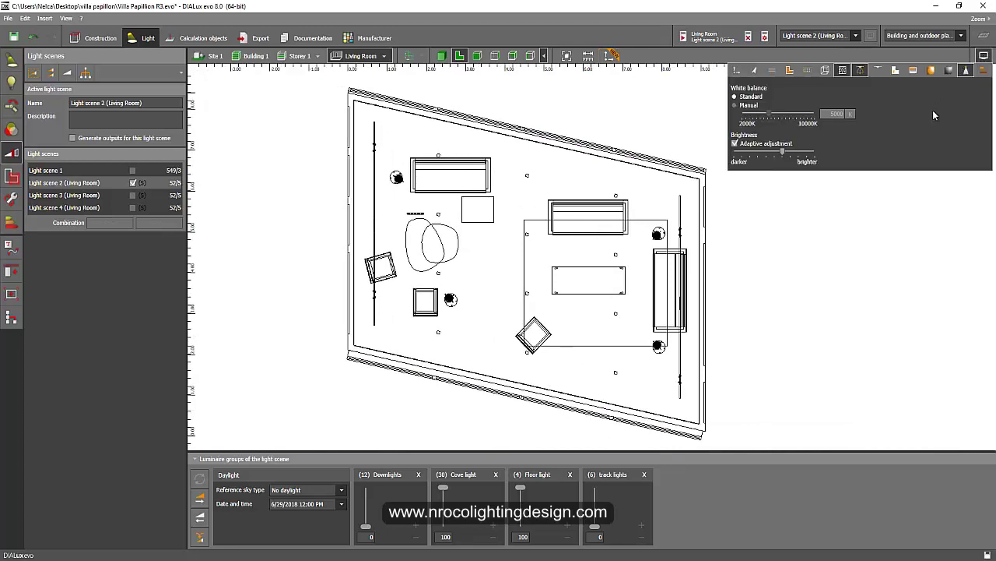
{"action": "left_click", "coordinate": [440, 55]}
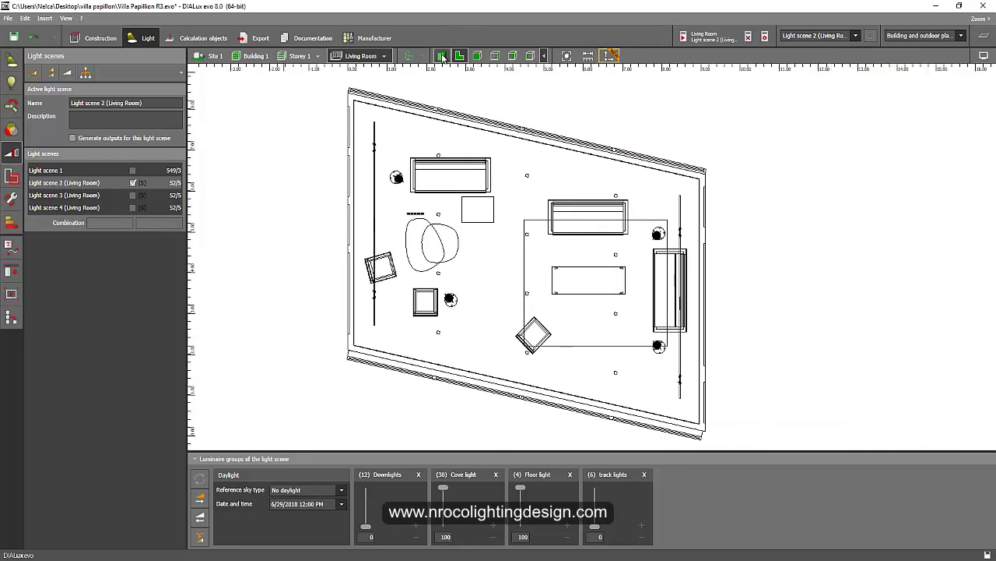
{"action": "left_click_drag", "start_coordinate": [292, 201], "coordinate": [420, 109]}
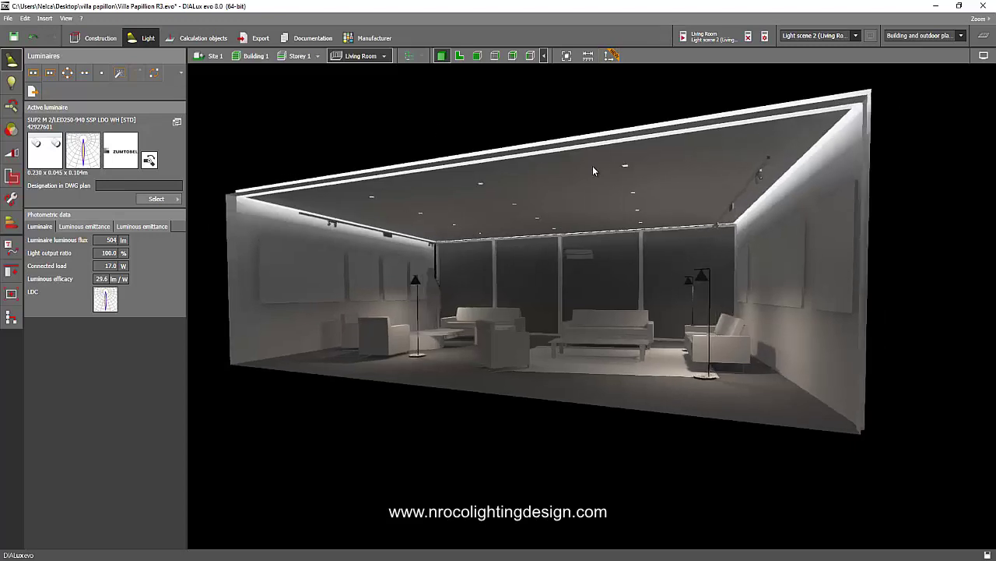
{"action": "scroll", "coordinate": [658, 169], "scroll_direction": "up", "scroll_amount": 5}
{"action": "scroll", "coordinate": [559, 183], "scroll_direction": "down", "scroll_amount": 3}
{"action": "middle_click_drag", "start_coordinate": [405, 136], "coordinate": [309, 246]}
{"action": "scroll", "coordinate": [293, 245], "scroll_direction": "up", "scroll_amount": 5}
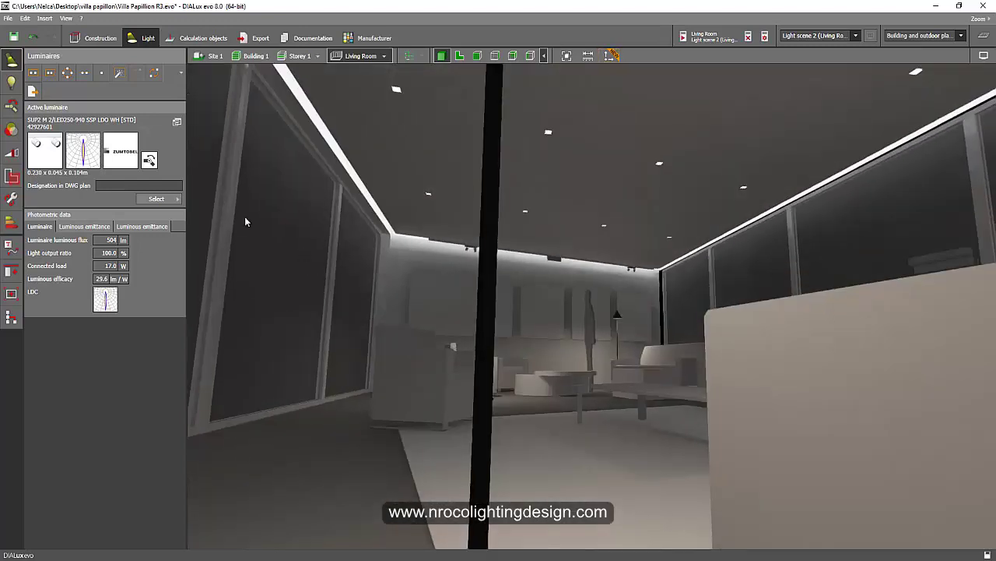
Step: Examine the lit Living Room in 3D from the Storey 1, Site 1 and Building 1 levels
{"action": "left_click", "coordinate": [305, 56]}
{"action": "middle_click_drag", "start_coordinate": [275, 144], "coordinate": [379, 217]}
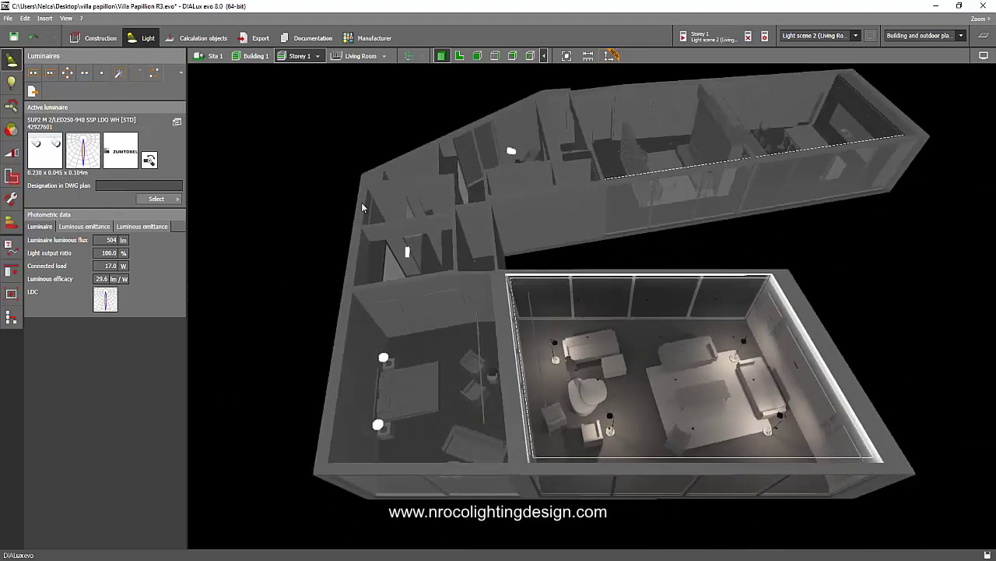
{"action": "left_click", "coordinate": [220, 59]}
{"action": "middle_click_drag", "start_coordinate": [298, 130], "coordinate": [529, 261]}
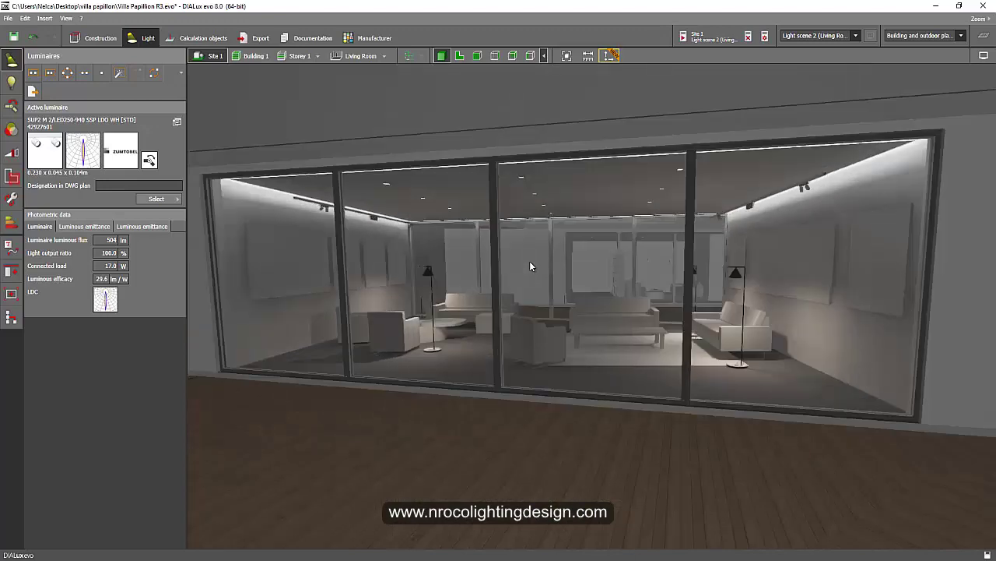
{"action": "left_click", "coordinate": [252, 56]}
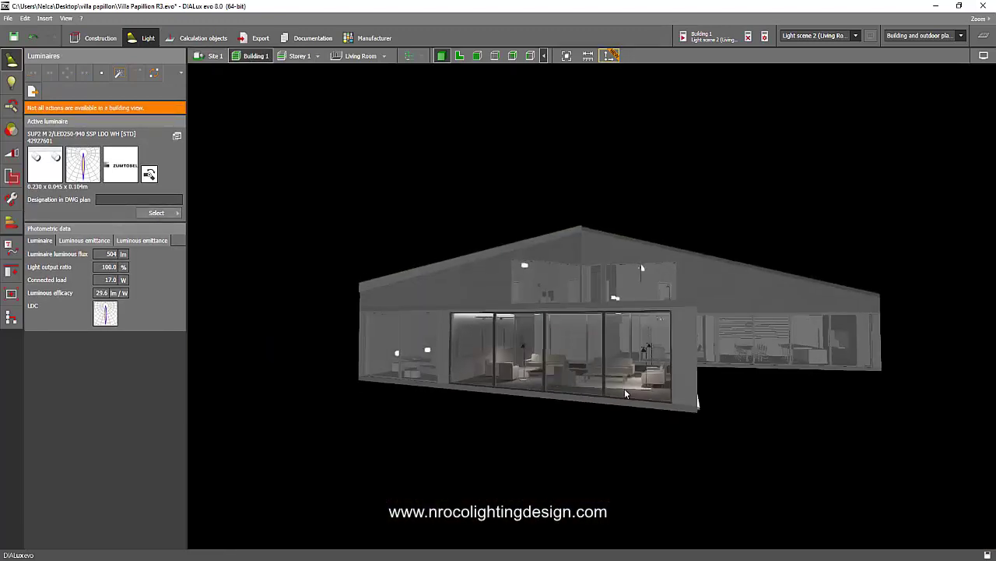
{"action": "scroll", "coordinate": [641, 263], "scroll_direction": "up", "scroll_amount": 5}
Step: Save the interior 3D perspective of the Living Room as a new export view named scene 1
{"action": "left_click", "coordinate": [262, 39]}
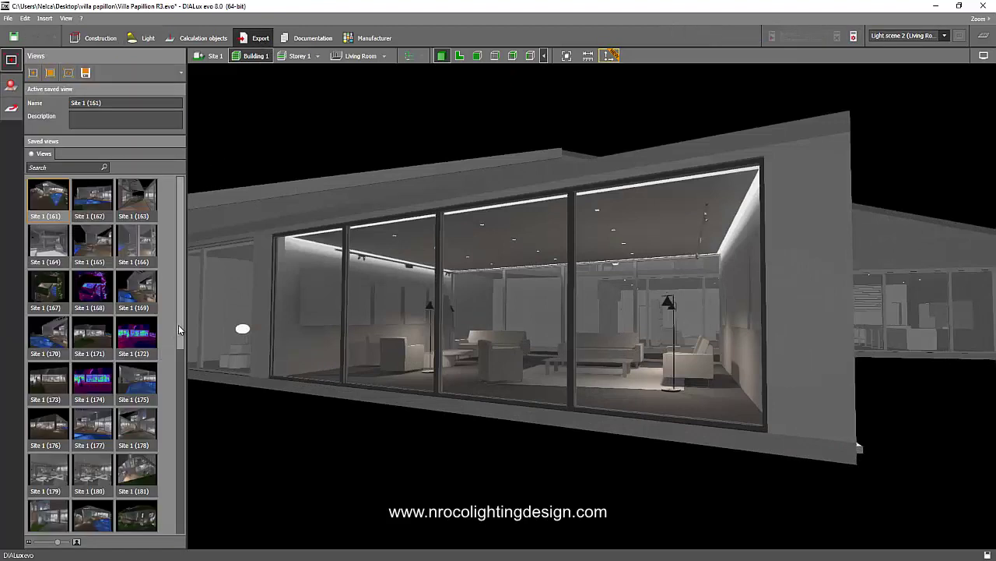
{"action": "left_click", "coordinate": [352, 56]}
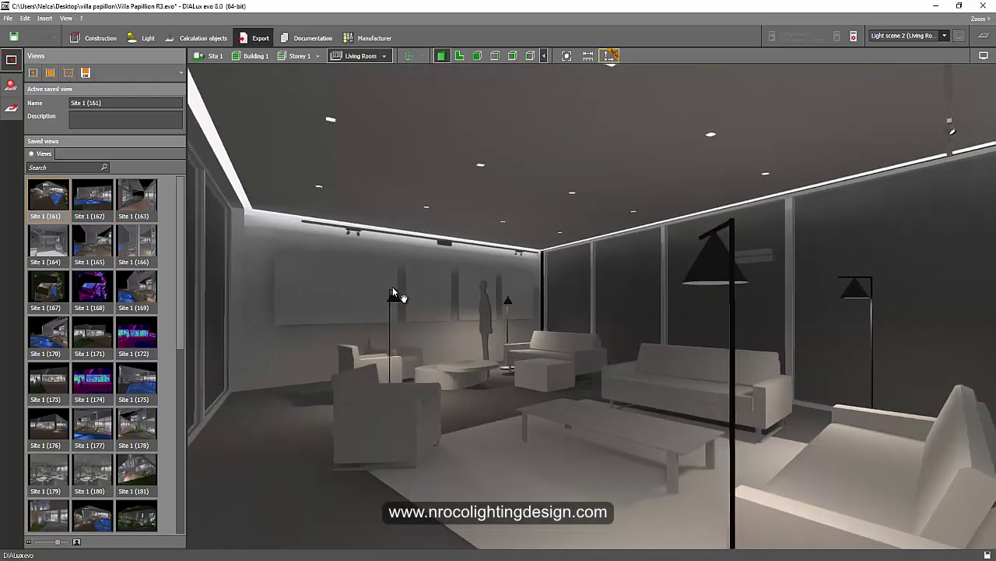
{"action": "left_click", "coordinate": [33, 73]}
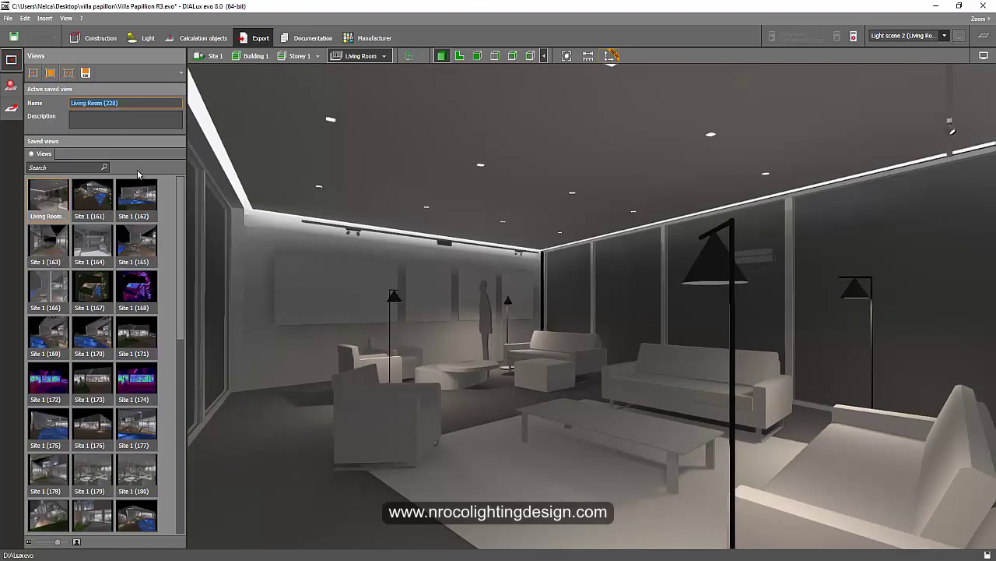
{"action": "type", "text": "scene 1"}
{"action": "key", "text": "Return"}
Step: Save an overhead 3D view of the whole Living Room as a new export view named Scene 1
{"action": "left_click_drag", "start_coordinate": [358, 253], "coordinate": [449, 300]}
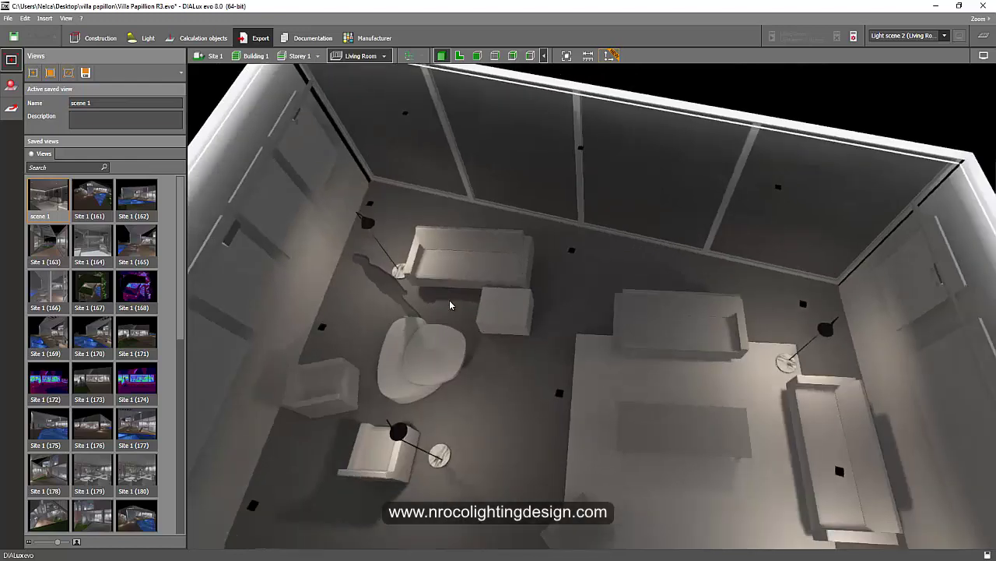
{"action": "left_click_drag", "start_coordinate": [422, 264], "coordinate": [577, 317]}
{"action": "scroll", "coordinate": [496, 289], "scroll_direction": "up", "scroll_amount": 2}
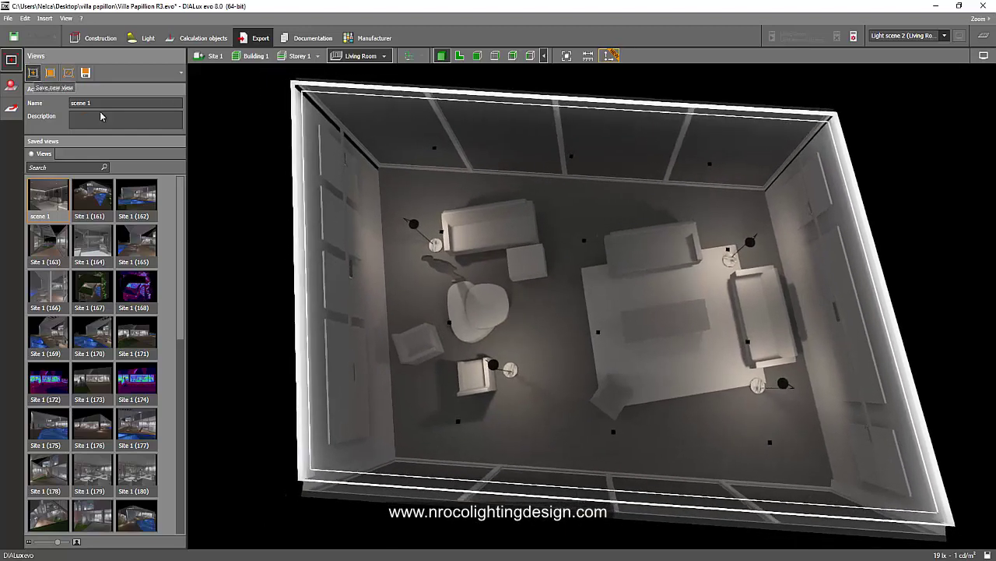
{"action": "left_click", "coordinate": [33, 73]}
{"action": "triple_click", "coordinate": [106, 103]}
{"action": "type", "text": "Sc"}
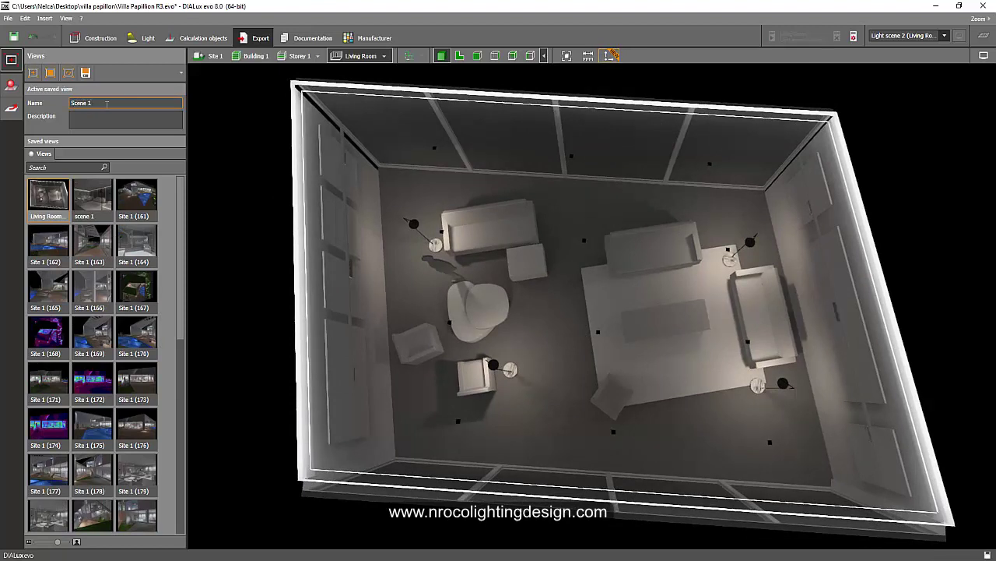
{"action": "key", "text": "Return"}
Step: Display the Living Room in false colours and save this overhead view as a new view named Scene 1
{"action": "left_click", "coordinate": [984, 55]}
{"action": "left_click", "coordinate": [930, 70]}
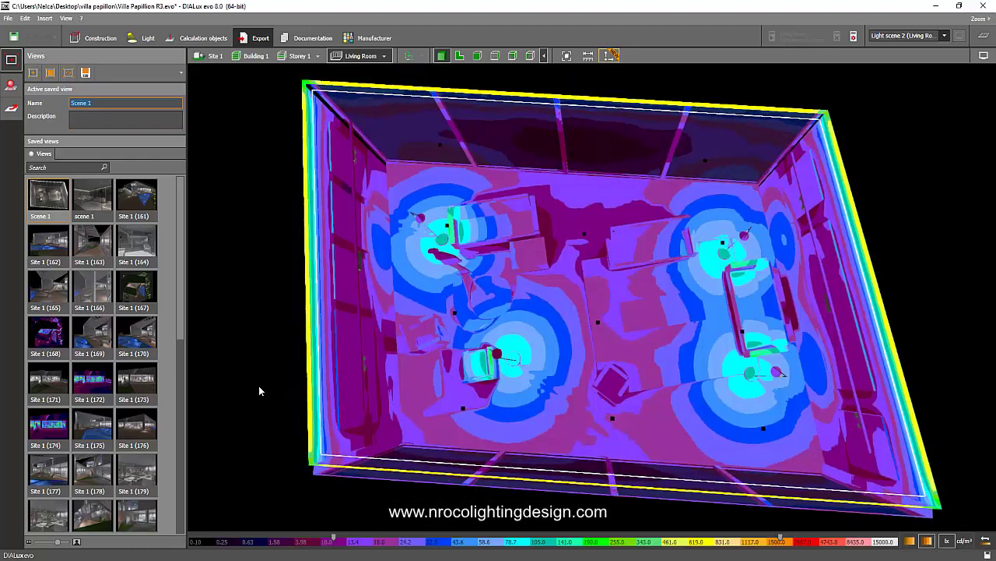
{"action": "left_click", "coordinate": [33, 73]}
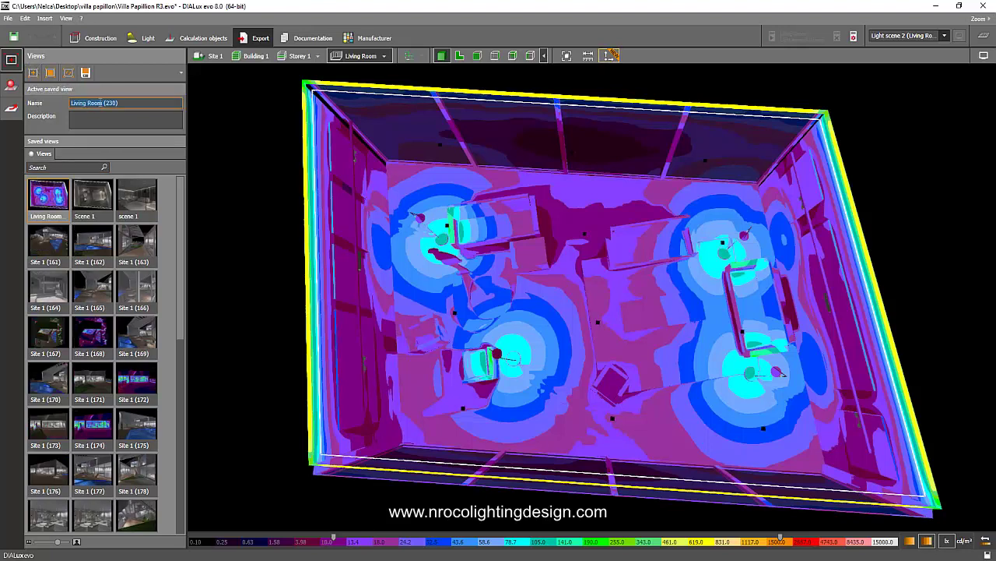
{"action": "type", "text": "Scene 1"}
{"action": "key", "text": "Return"}
{"action": "left_click", "coordinate": [239, 122]}
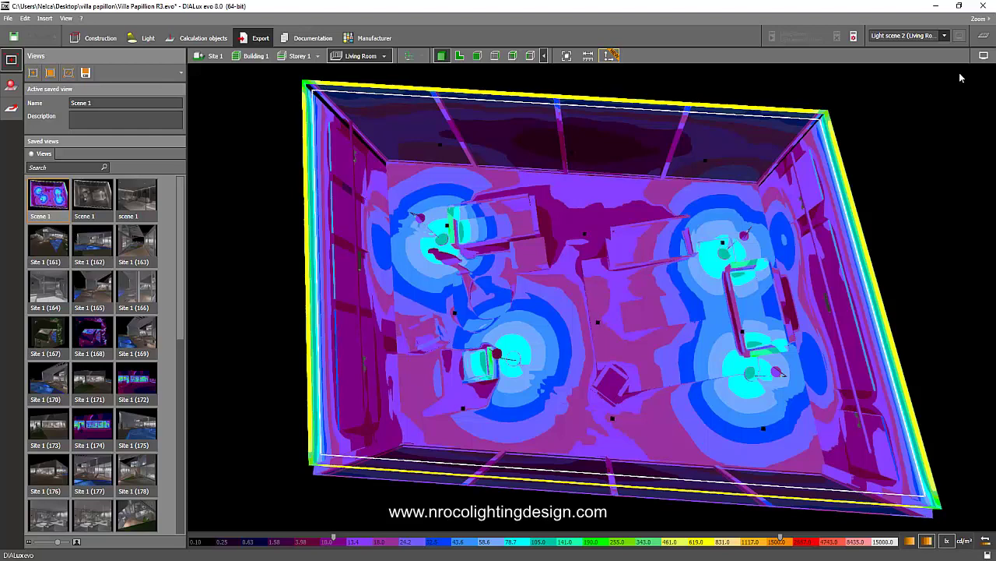
Step: Turn off the false colour display of the Living Room
{"action": "left_click", "coordinate": [985, 57]}
{"action": "mouse_move", "coordinate": [985, 59]}
{"action": "left_click", "coordinate": [931, 72]}
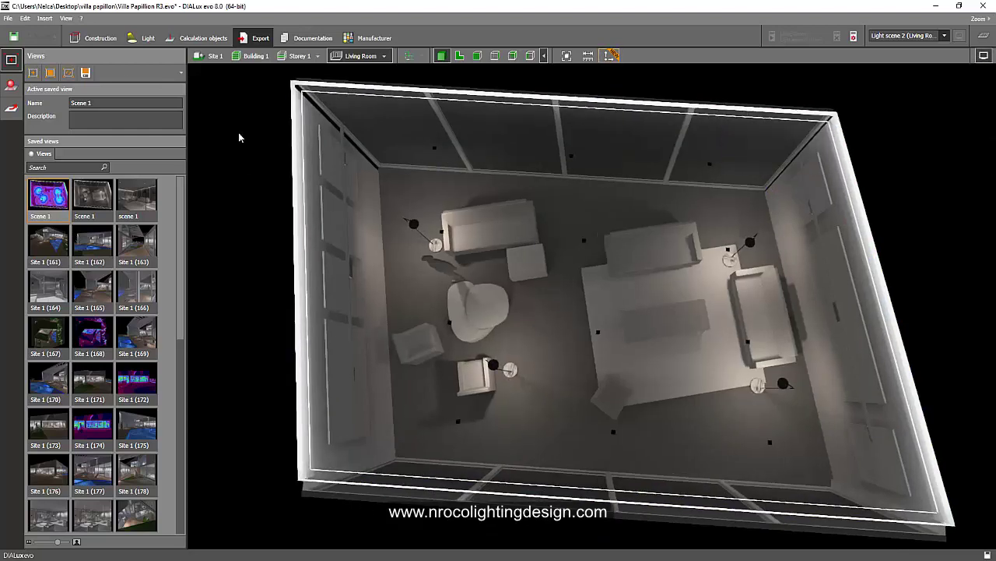
Step: In Light scene 2, dim Downlights and track lights to 100 and Cove light and Floor light to 0, and update the results
{"action": "left_click", "coordinate": [142, 37]}
{"action": "left_click", "coordinate": [13, 157]}
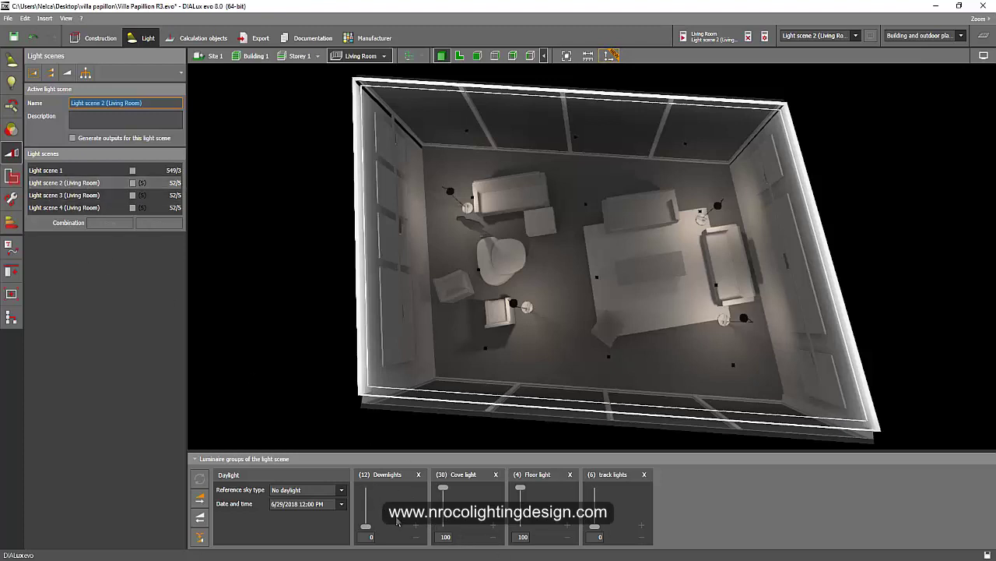
{"action": "left_click_drag", "start_coordinate": [366, 529], "coordinate": [366, 487]}
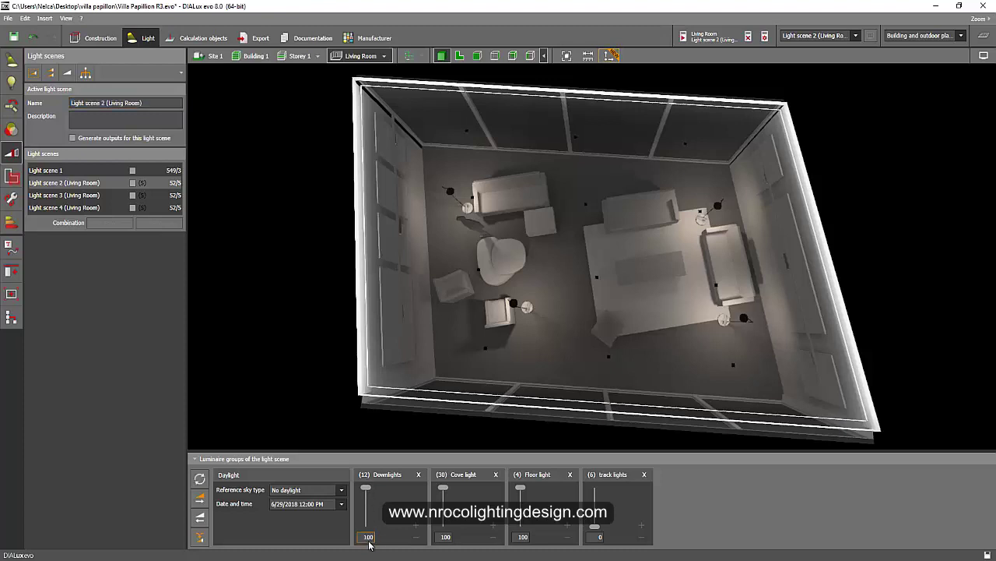
{"action": "left_click_drag", "start_coordinate": [444, 488], "coordinate": [444, 529]}
{"action": "left_click_drag", "start_coordinate": [595, 528], "coordinate": [595, 487]}
{"action": "left_click_drag", "start_coordinate": [520, 488], "coordinate": [525, 547]}
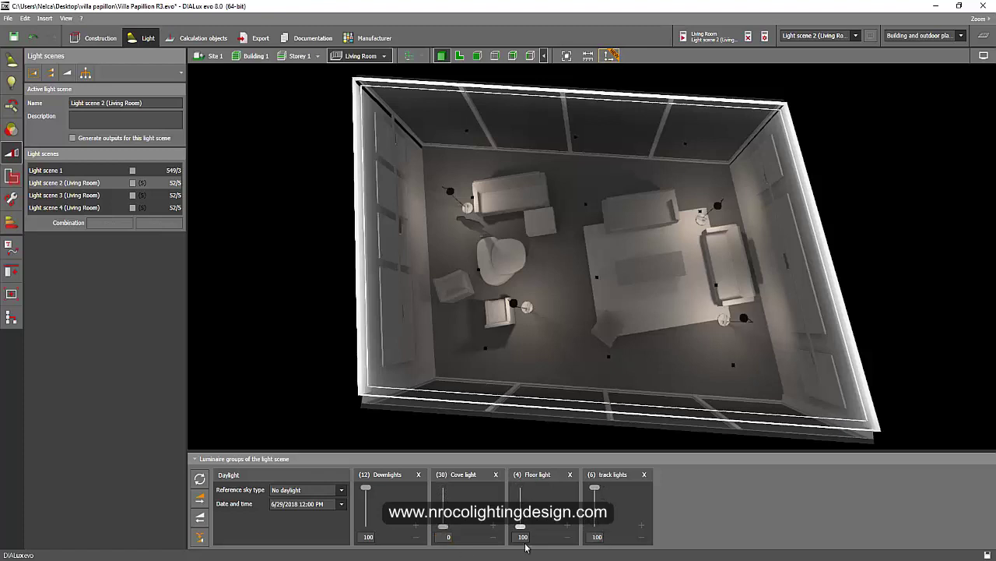
{"action": "left_click", "coordinate": [199, 479]}
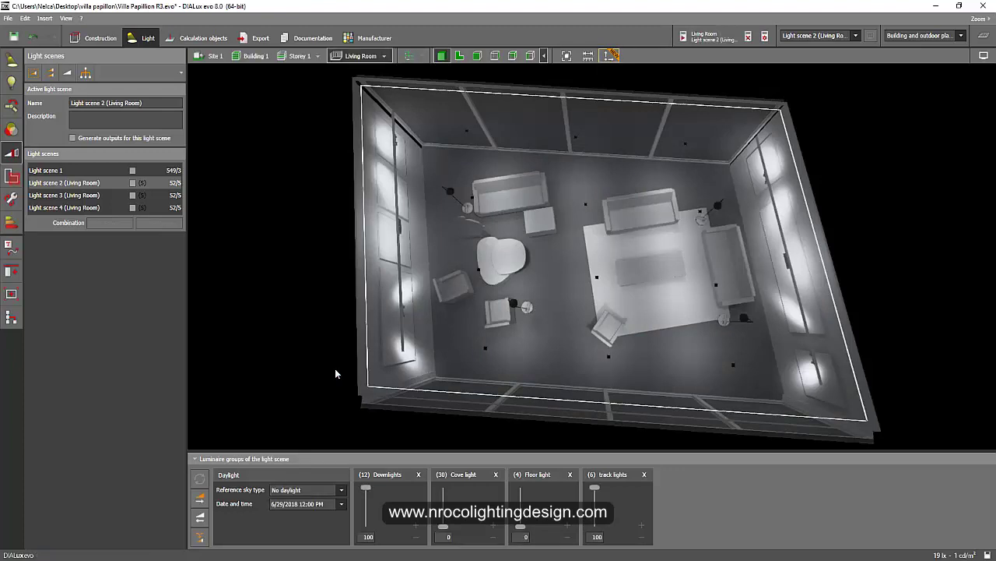
Step: Restore the saved interior perspective scene 1 and save it with the current lighting as a new view named scene 2
{"action": "left_click", "coordinate": [258, 46]}
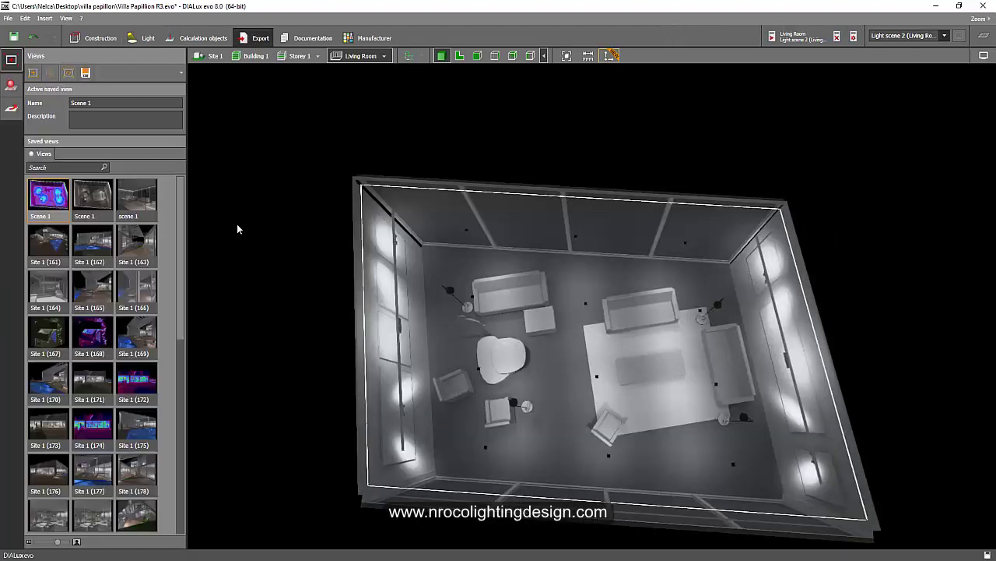
{"action": "left_click", "coordinate": [144, 201]}
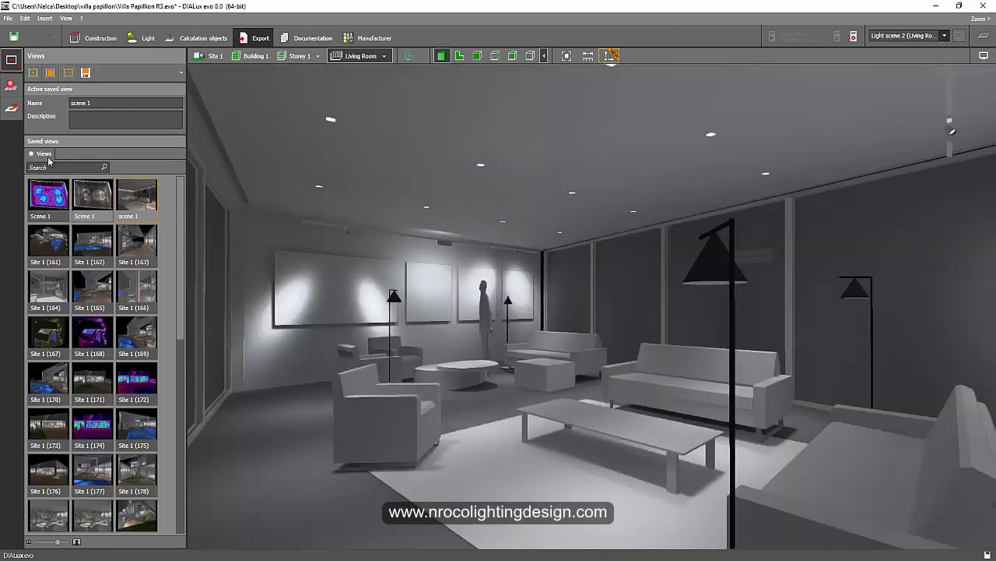
{"action": "left_click", "coordinate": [32, 72]}
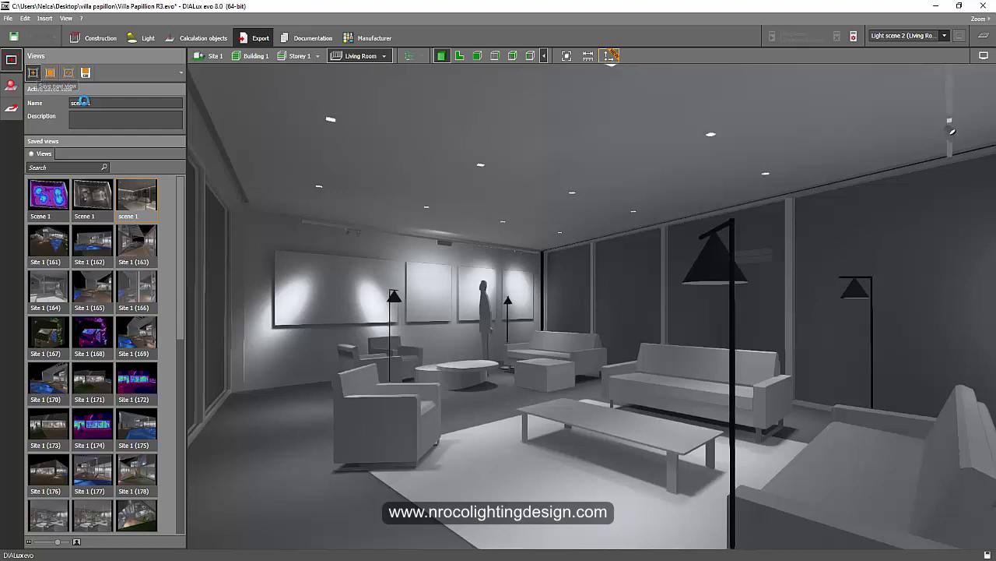
{"action": "left_click", "coordinate": [109, 104]}
{"action": "type", "text": "s"}
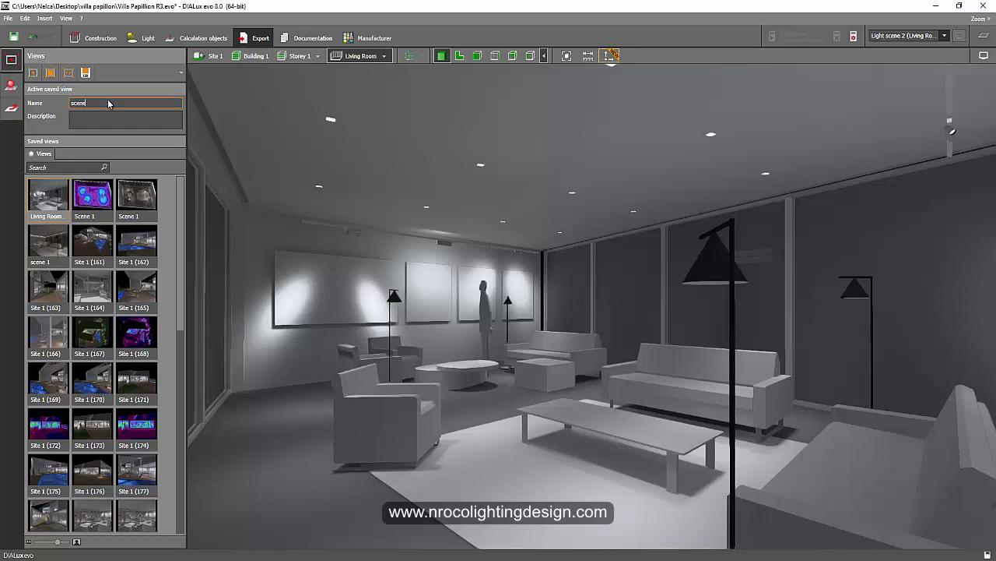
{"action": "key", "text": "Return"}
Step: Restore the saved greyscale overhead view Scene 1 and save it with the current lighting as a new view named scene 2
{"action": "left_click", "coordinate": [136, 212]}
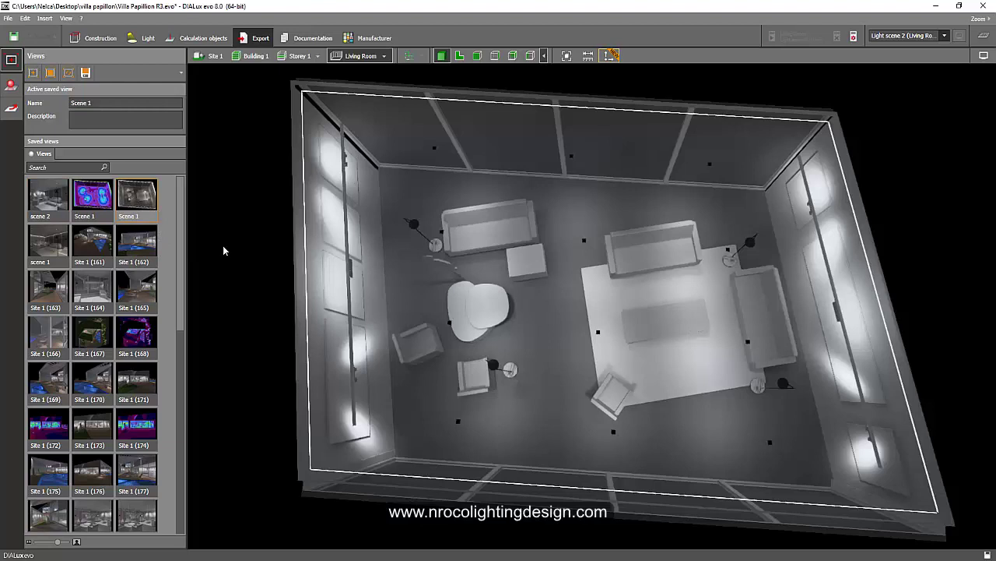
{"action": "left_click", "coordinate": [33, 72]}
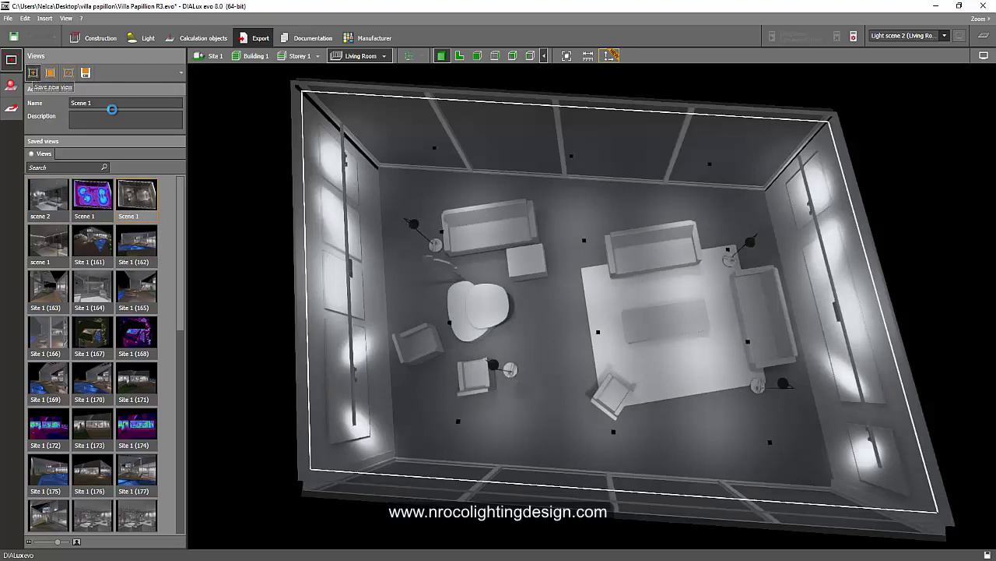
{"action": "left_click", "coordinate": [110, 103]}
{"action": "type", "text": "scene 2"}
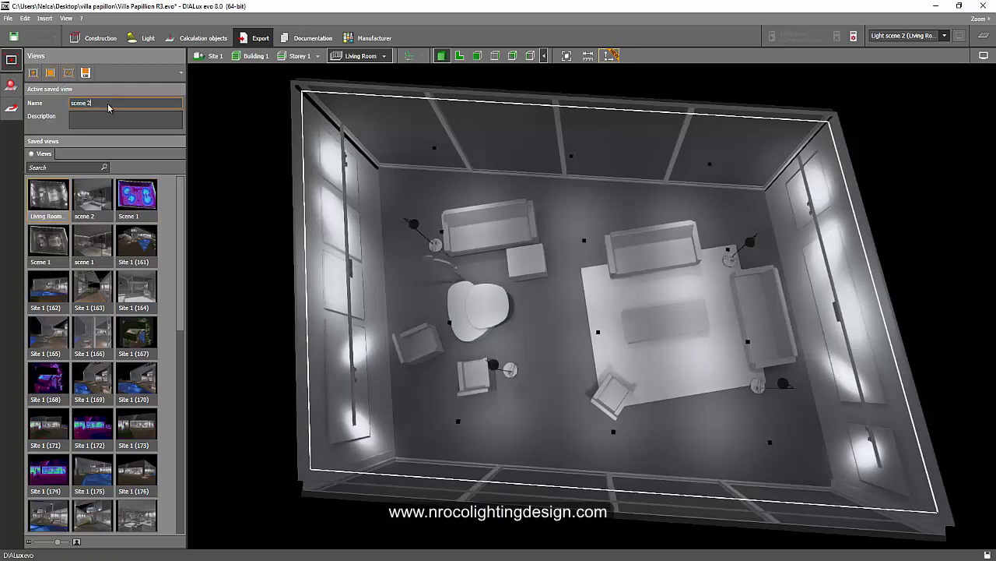
{"action": "key", "text": "Return"}
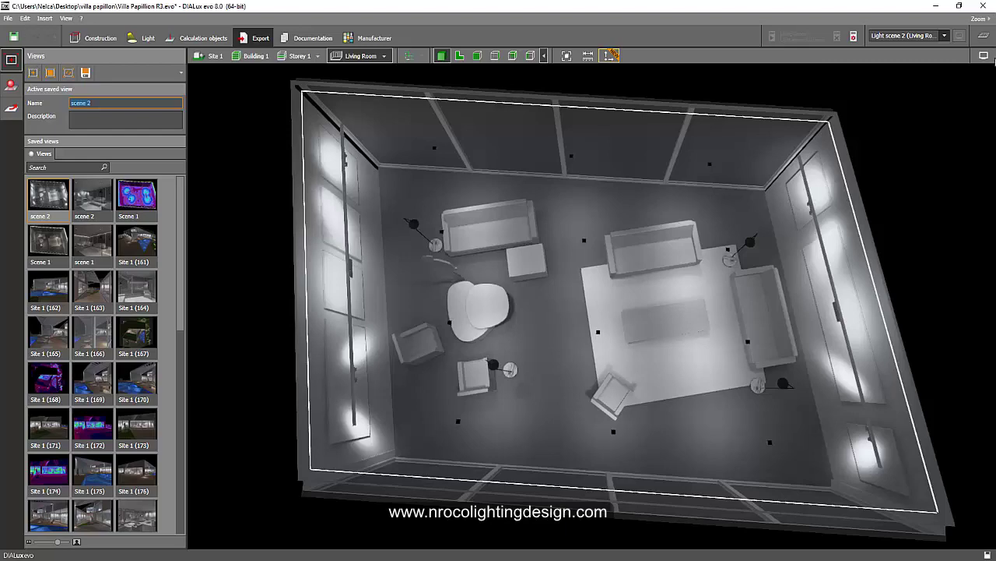
Step: Show the overhead view in false colours and save it as a new view named scene 2
{"action": "left_click", "coordinate": [983, 56]}
{"action": "left_click", "coordinate": [951, 72]}
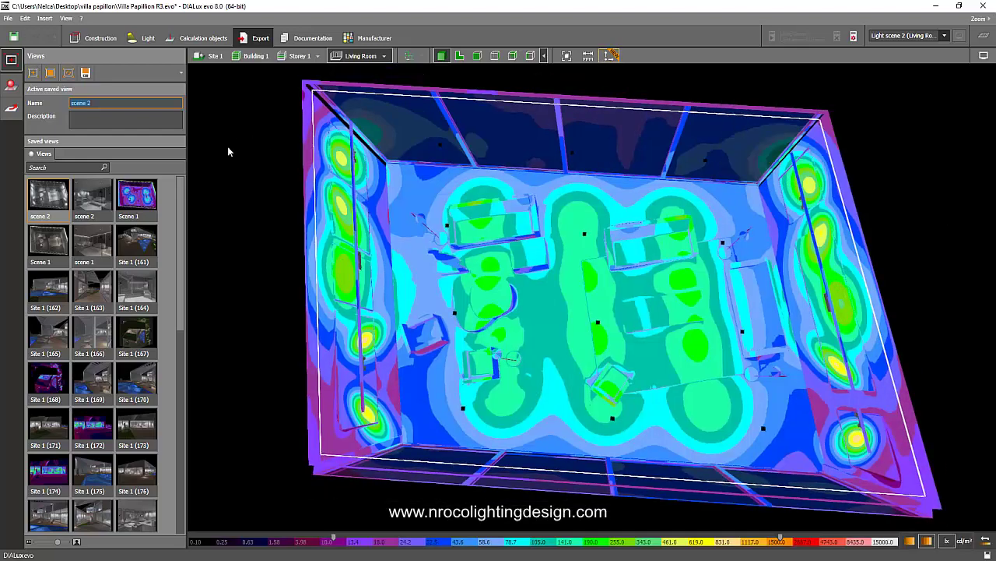
{"action": "left_click", "coordinate": [33, 72]}
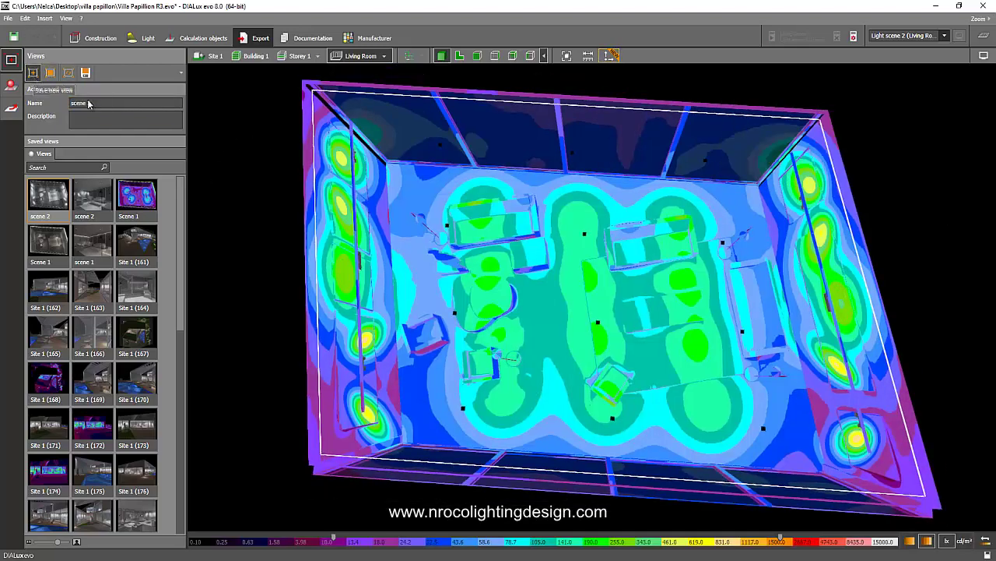
{"action": "type", "text": "scene 2"}
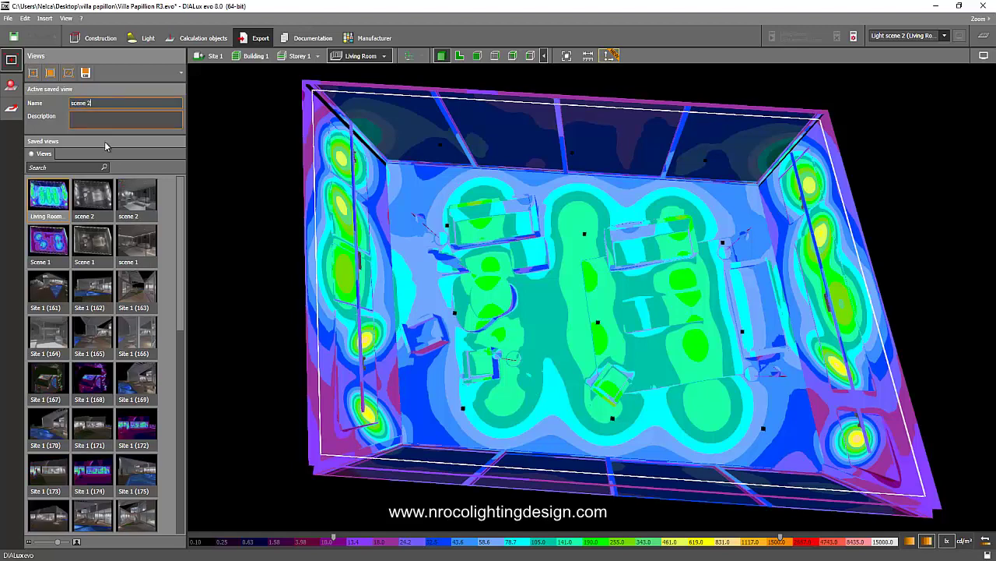
{"action": "key", "text": "Return"}
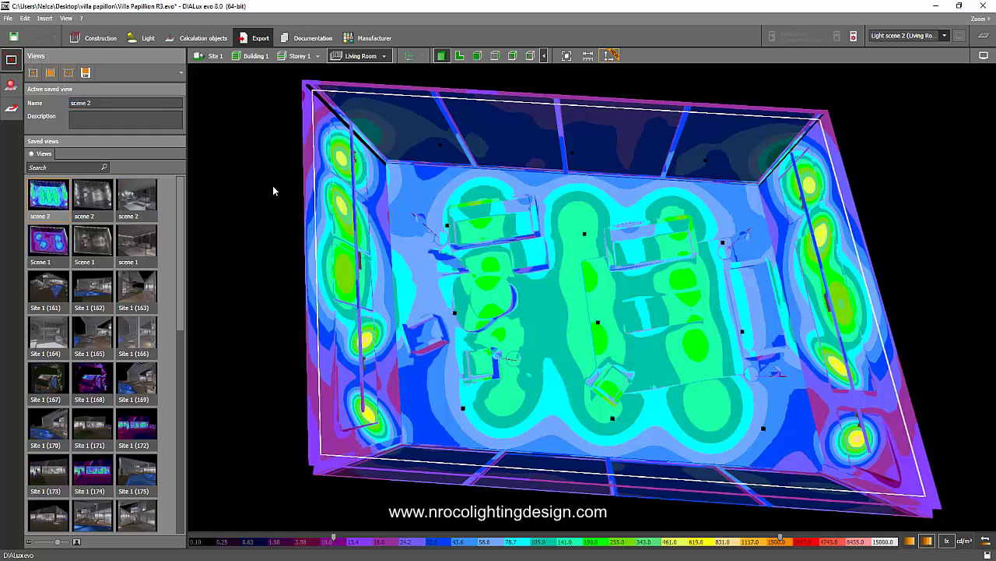
Step: Examine the Living Room interior in false colours, turn the false colours off and return to the light planning mode
{"action": "left_click_drag", "start_coordinate": [310, 233], "coordinate": [589, 241]}
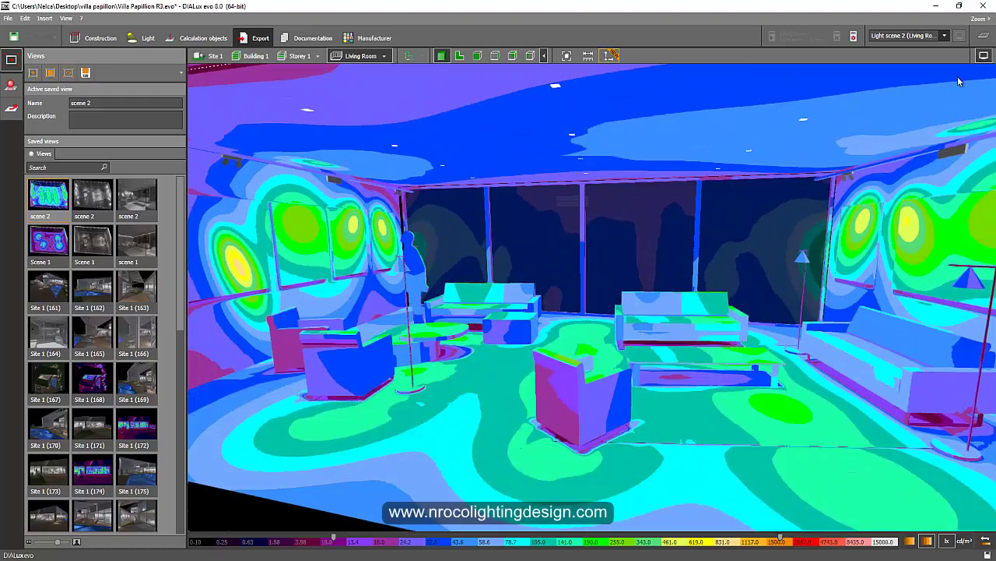
{"action": "left_click", "coordinate": [983, 55]}
{"action": "left_click", "coordinate": [931, 70]}
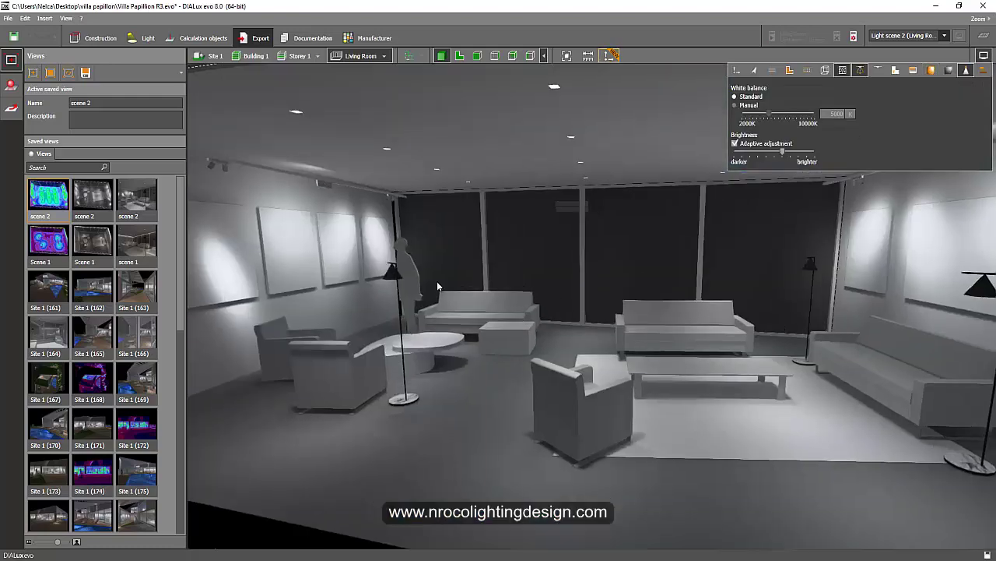
{"action": "left_click_drag", "start_coordinate": [375, 333], "coordinate": [199, 155]}
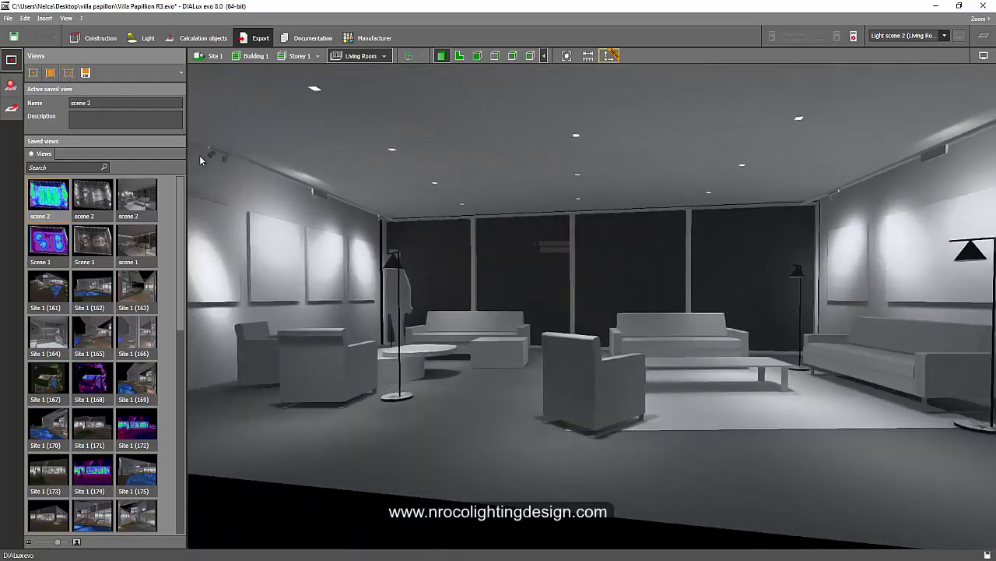
{"action": "left_click", "coordinate": [149, 40]}
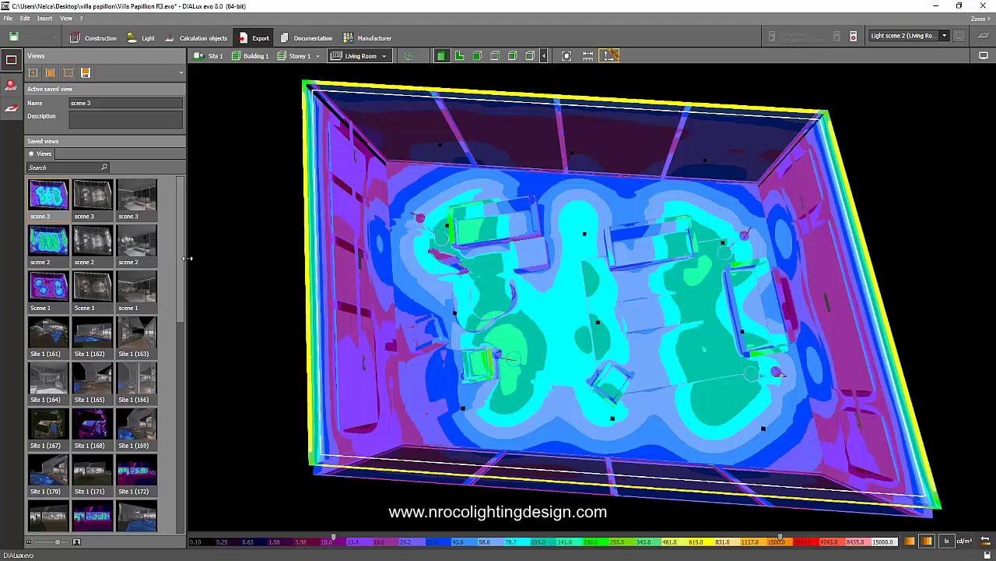
Step: Restore the saved interior view scene 1 and open the documentation's selected outputs
{"action": "left_click", "coordinate": [141, 285]}
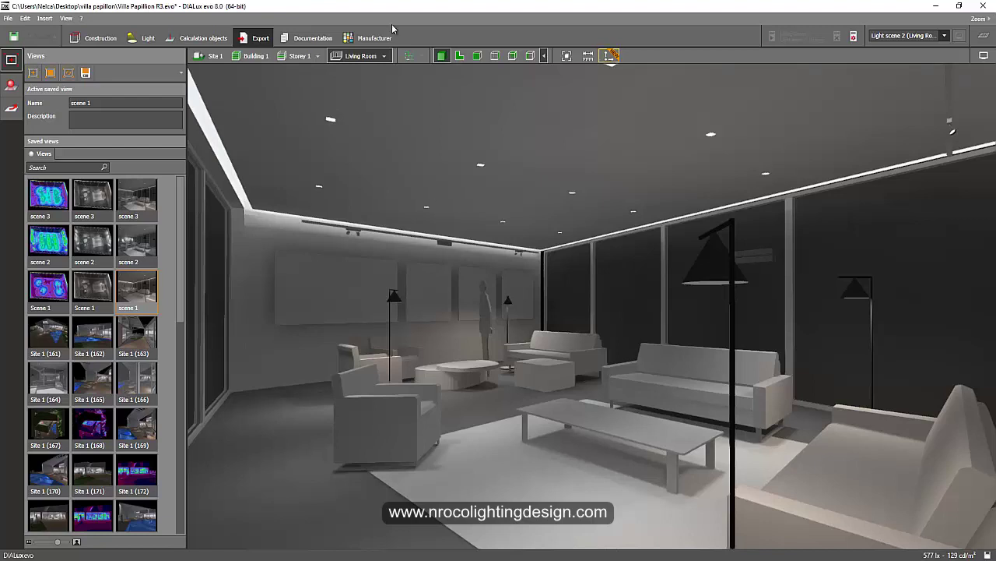
{"action": "left_click", "coordinate": [312, 39]}
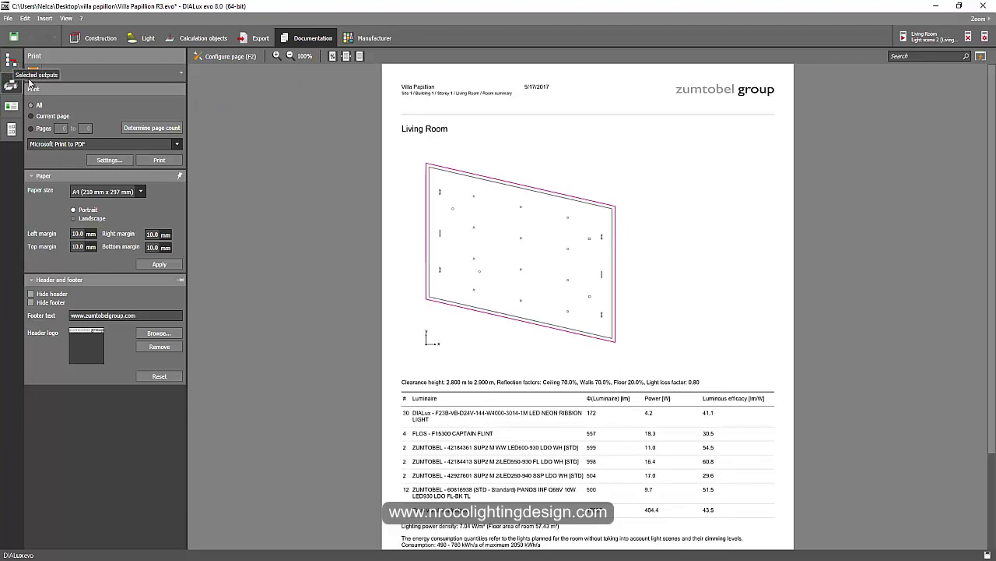
{"action": "left_click", "coordinate": [11, 59]}
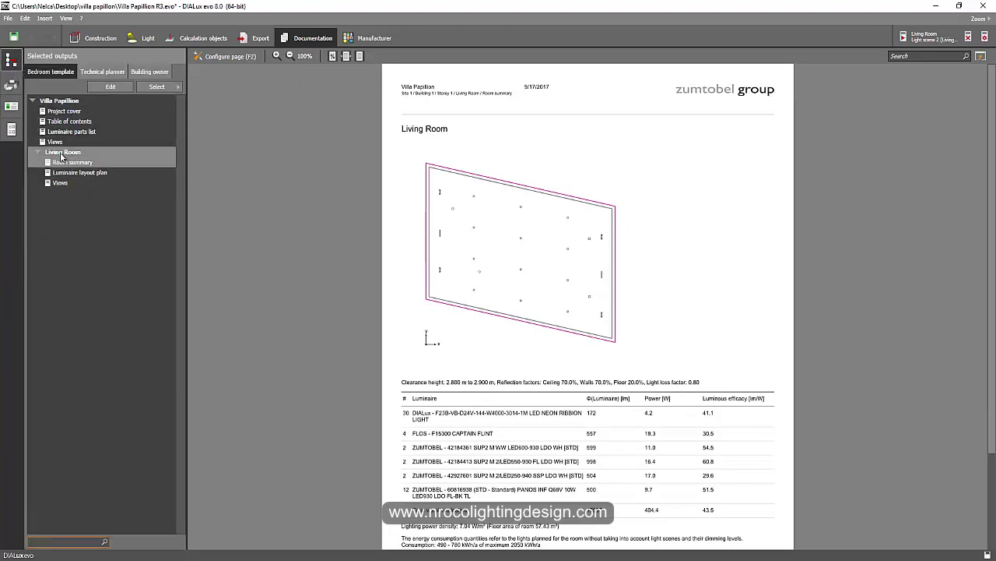
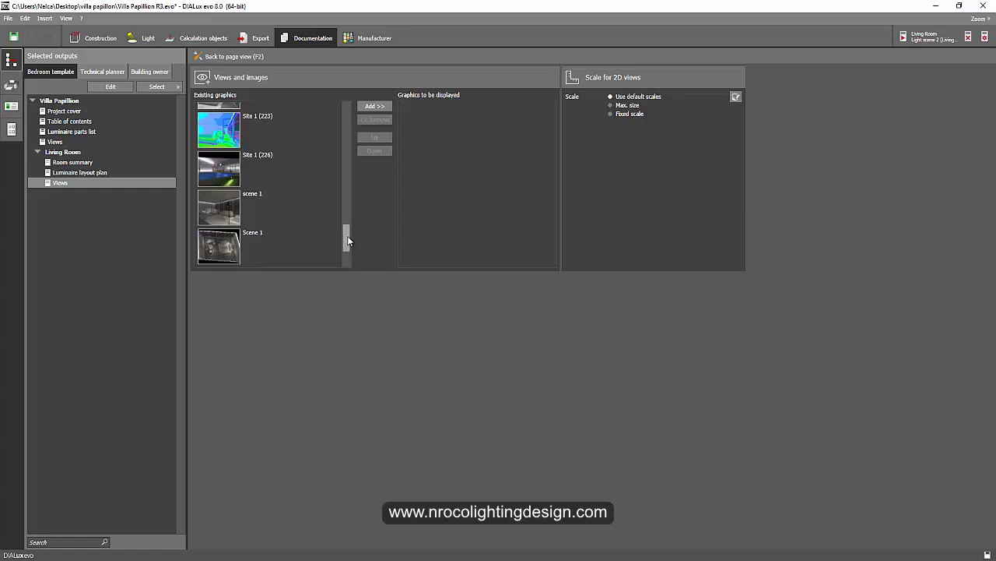
Step: Add the interior views scene 1, scene 2 and scene 3 to the graphics displayed on the Living Room's Views page
{"action": "left_click", "coordinate": [292, 136]}
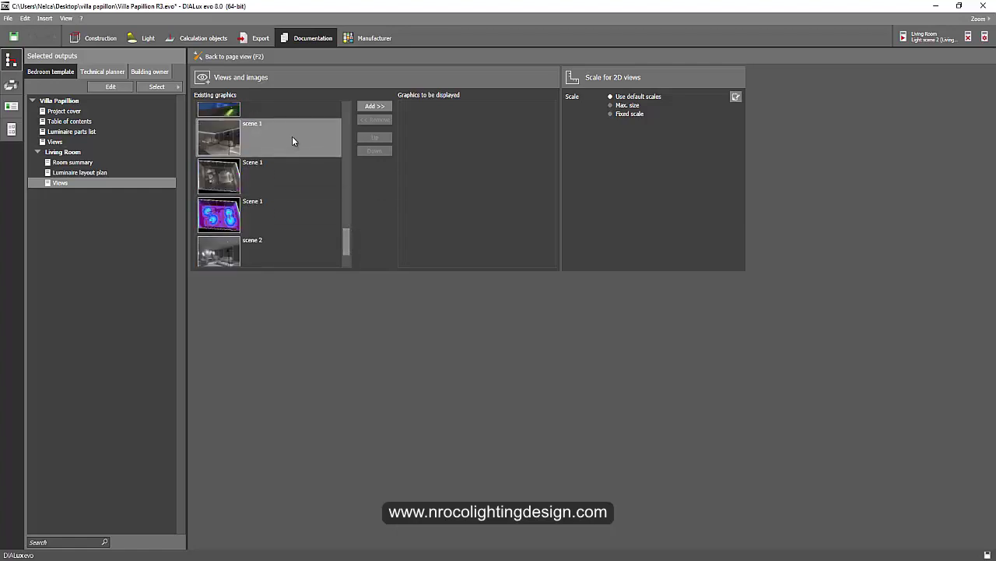
{"action": "left_click", "coordinate": [375, 106]}
{"action": "left_click", "coordinate": [292, 220]}
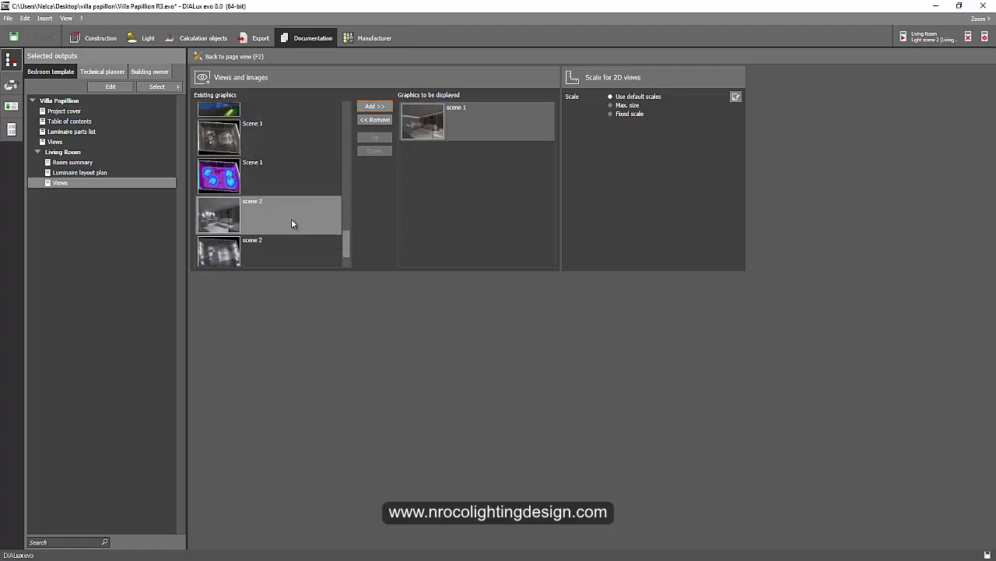
{"action": "left_click", "coordinate": [366, 107]}
{"action": "left_click_drag", "start_coordinate": [347, 243], "coordinate": [346, 260]}
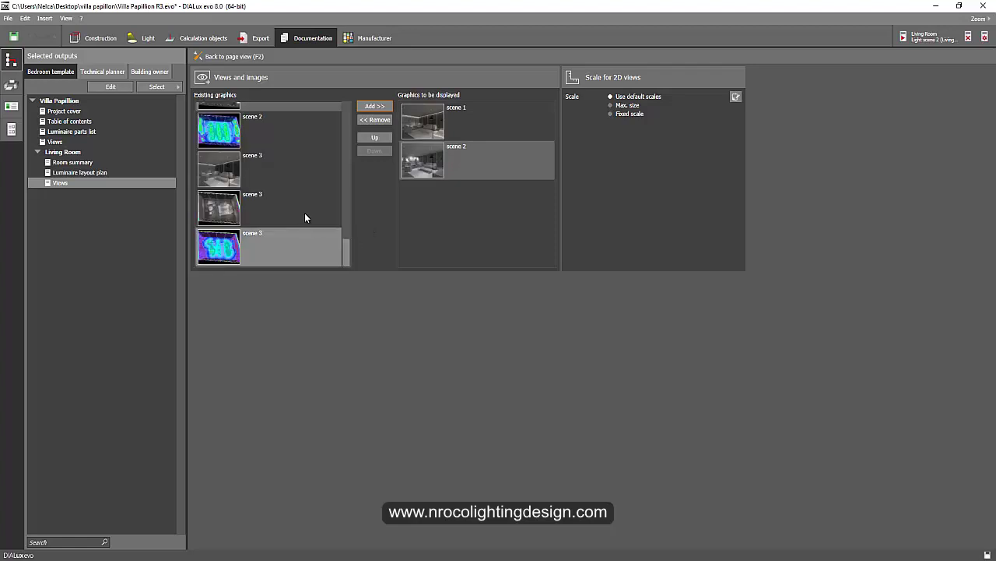
{"action": "left_click", "coordinate": [295, 179]}
{"action": "left_click", "coordinate": [374, 107]}
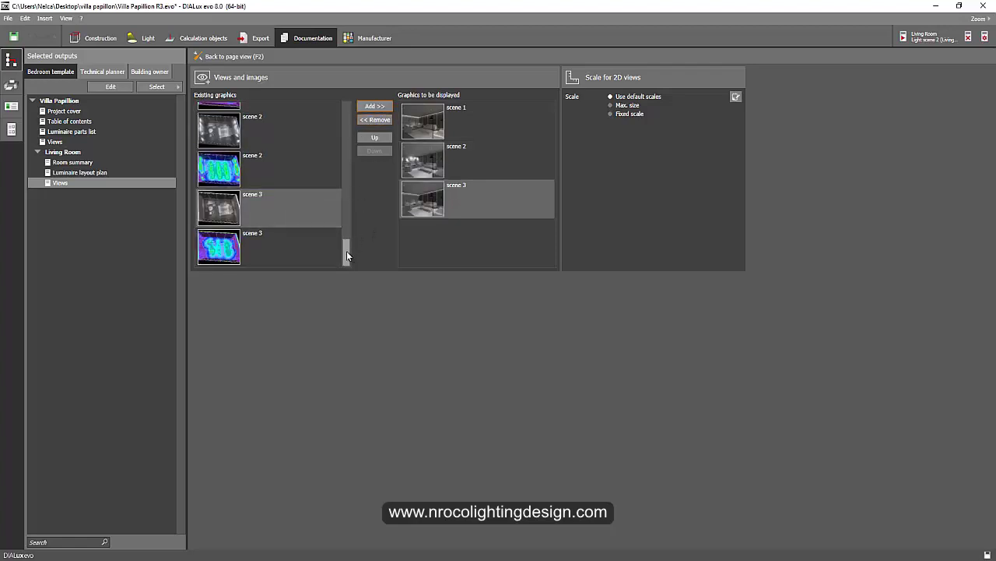
Step: Add the overhead rendered views Scene 1, scene 2 and scene 3 to the graphics displayed on the Living Room's Views page
{"action": "left_click_drag", "start_coordinate": [346, 251], "coordinate": [343, 245]}
{"action": "left_click", "coordinate": [282, 198]}
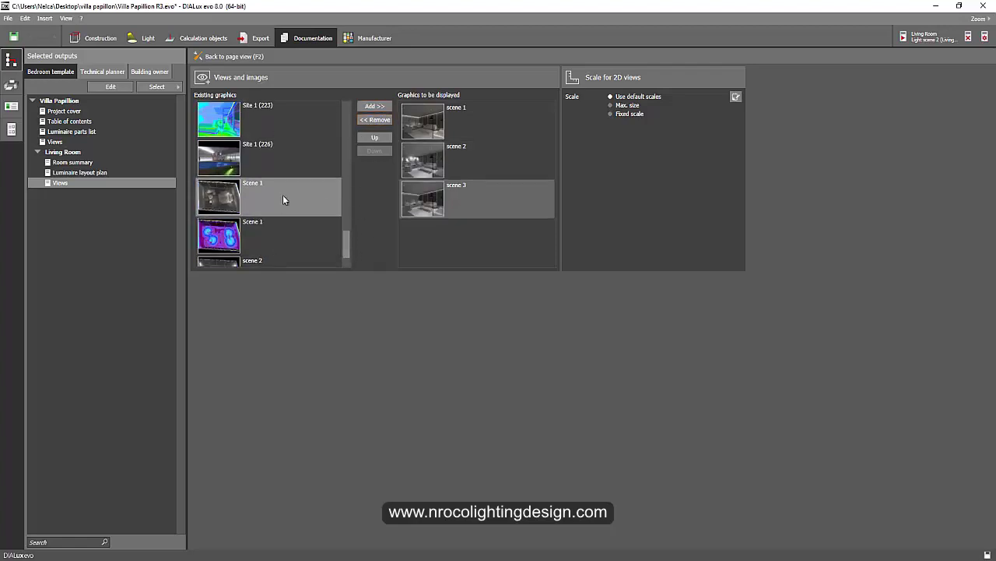
{"action": "left_click", "coordinate": [375, 106]}
{"action": "left_click", "coordinate": [274, 249]}
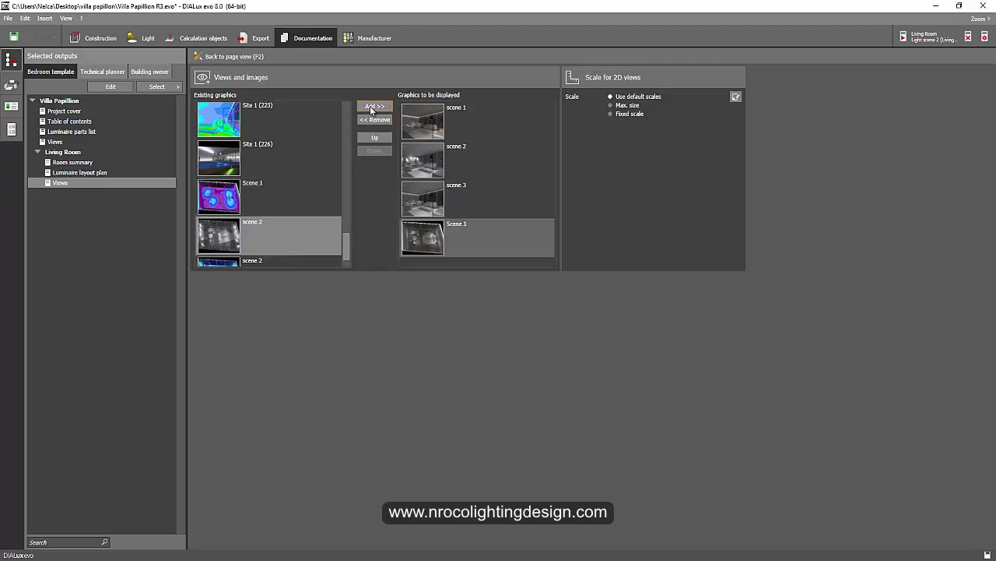
{"action": "left_click", "coordinate": [370, 106]}
{"action": "left_click_drag", "start_coordinate": [343, 241], "coordinate": [342, 259]}
{"action": "left_click", "coordinate": [314, 195]}
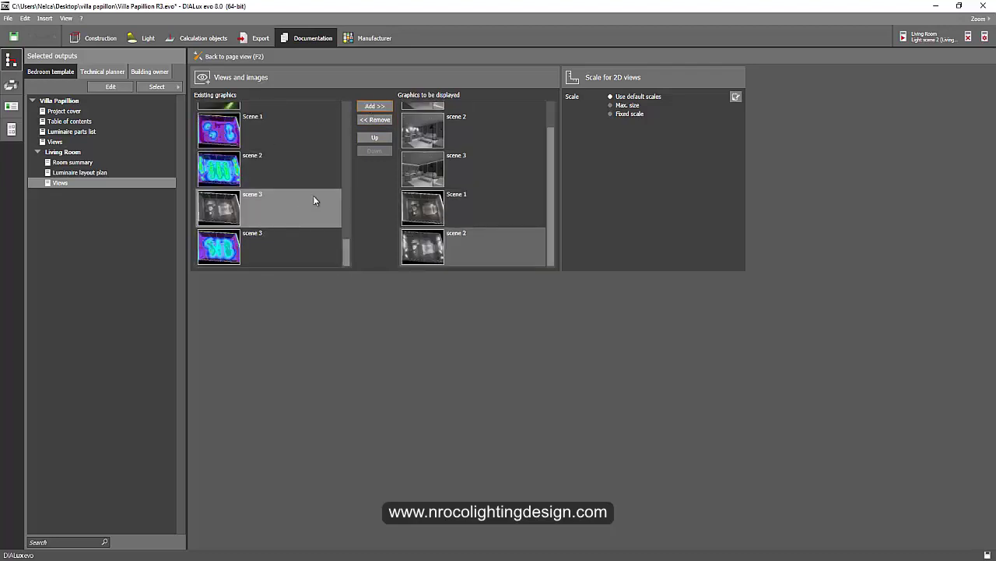
{"action": "left_click", "coordinate": [372, 107]}
Step: Add the overhead false colour views of scenes 1, 2 and 3 to the displayed graphics and return to the page view
{"action": "left_click", "coordinate": [374, 137]}
{"action": "left_click", "coordinate": [376, 151]}
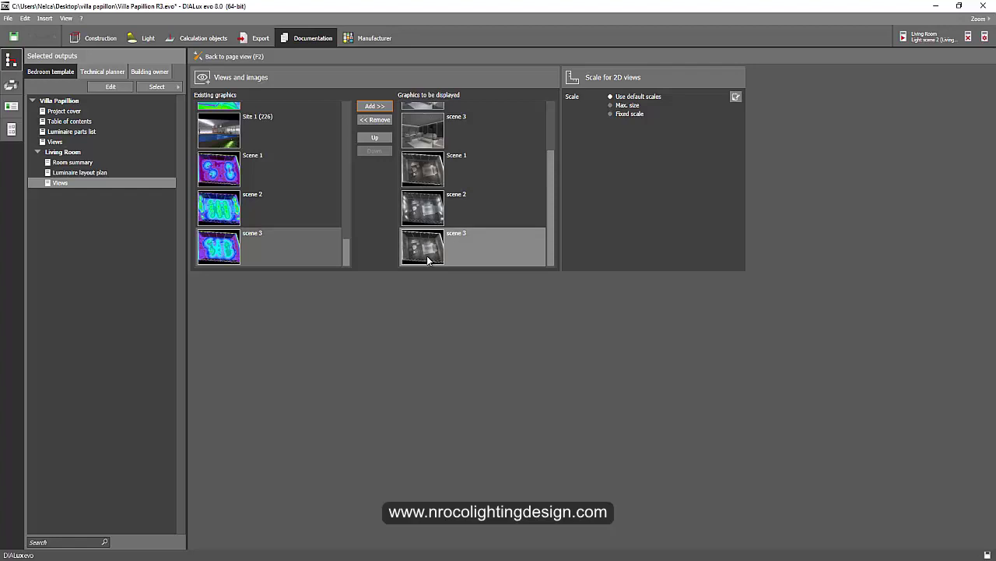
{"action": "left_click", "coordinate": [376, 137]}
{"action": "left_click", "coordinate": [377, 152]}
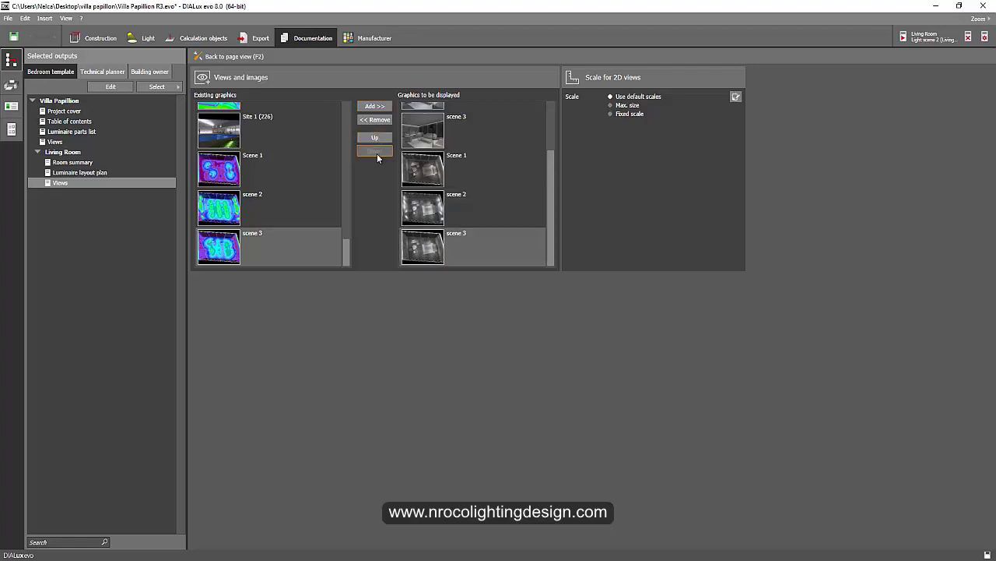
{"action": "key", "text": "F2"}
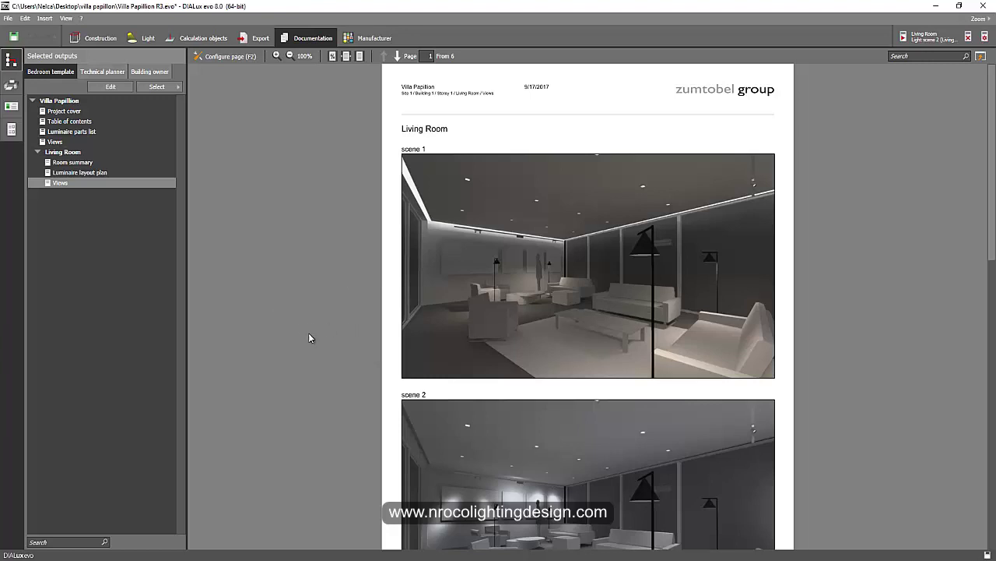
Step: Look through the Living Room's Views pages, comparing the interior, overhead and false colour images of the three scenes
{"action": "scroll", "coordinate": [307, 319], "scroll_direction": "down", "scroll_amount": 3}
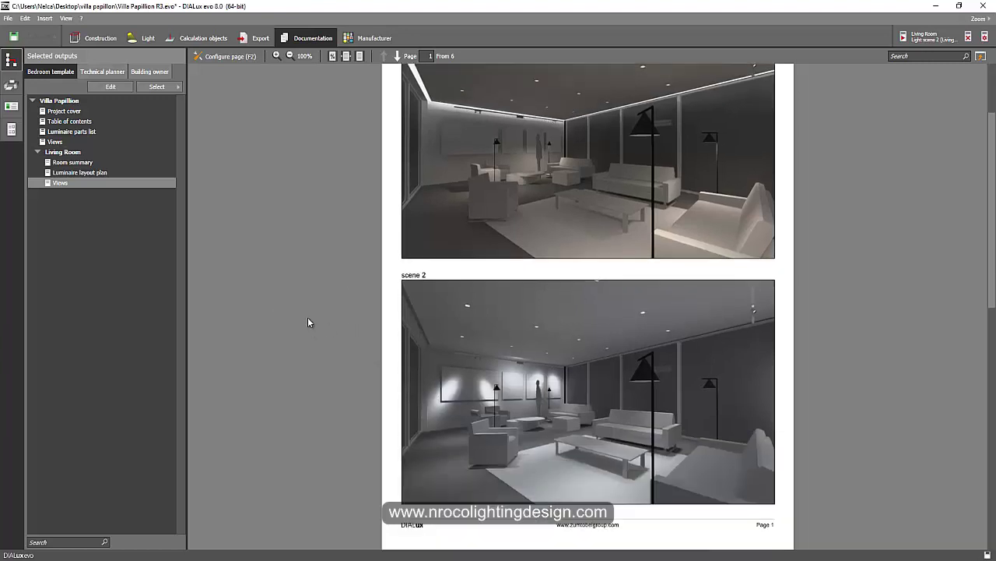
{"action": "scroll", "coordinate": [434, 192], "scroll_direction": "up", "scroll_amount": 2}
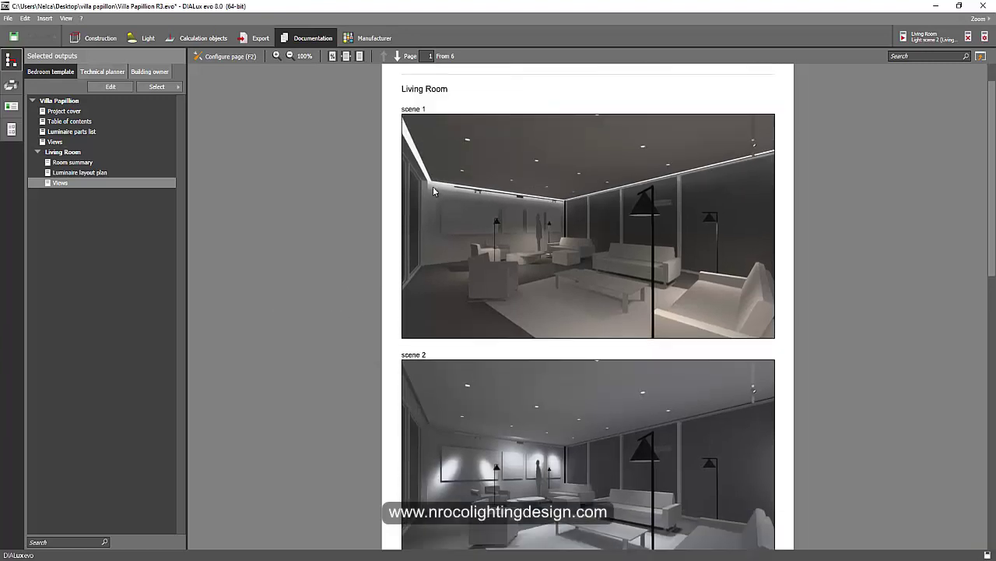
{"action": "left_click", "coordinate": [401, 110]}
{"action": "left_click", "coordinate": [320, 154]}
{"action": "scroll", "coordinate": [433, 198], "scroll_direction": "up", "scroll_amount": 1}
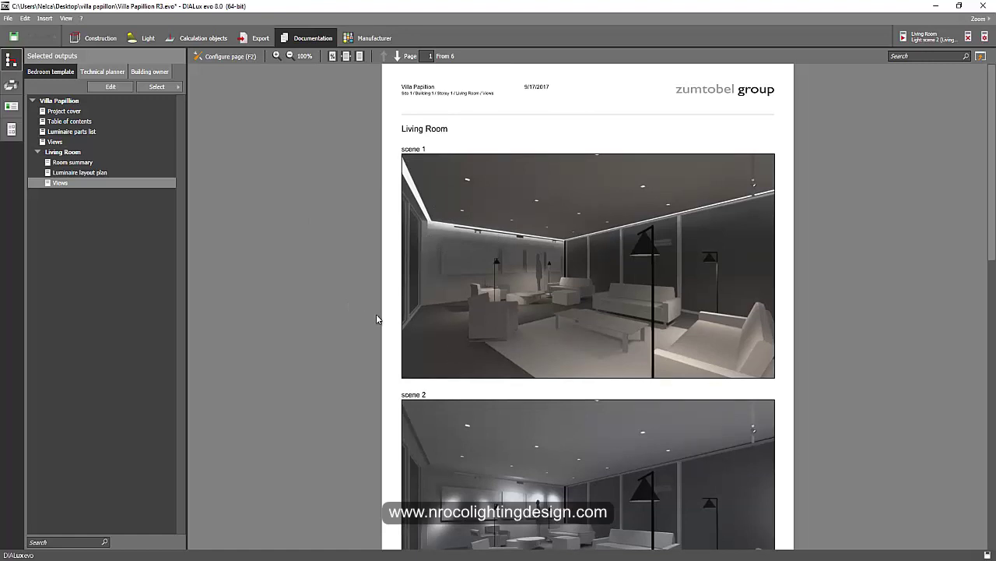
{"action": "scroll", "coordinate": [376, 313], "scroll_direction": "down", "scroll_amount": 10}
{"action": "scroll", "coordinate": [438, 280], "scroll_direction": "up", "scroll_amount": 10}
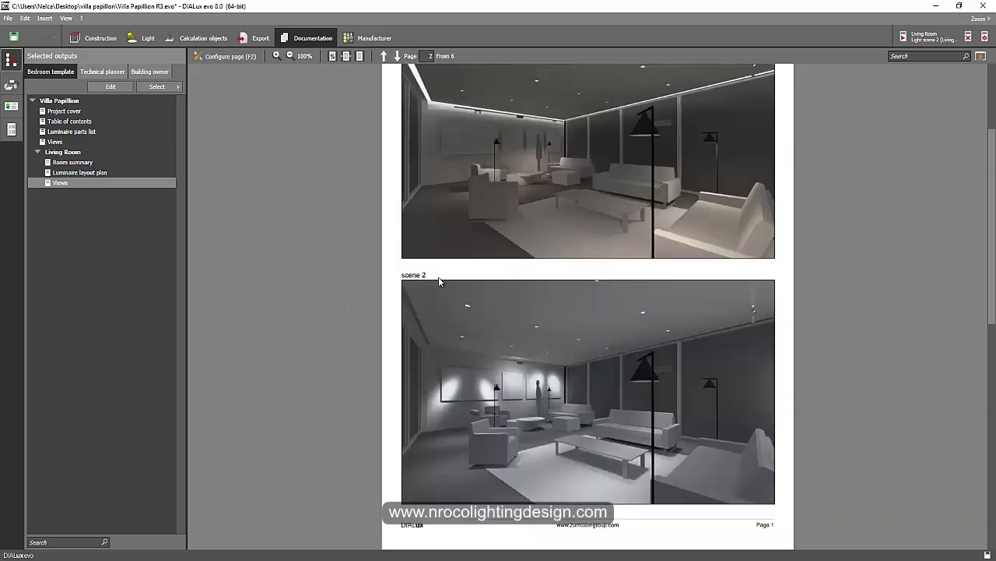
{"action": "scroll", "coordinate": [456, 261], "scroll_direction": "down", "scroll_amount": 5}
{"action": "scroll", "coordinate": [471, 229], "scroll_direction": "down", "scroll_amount": 5}
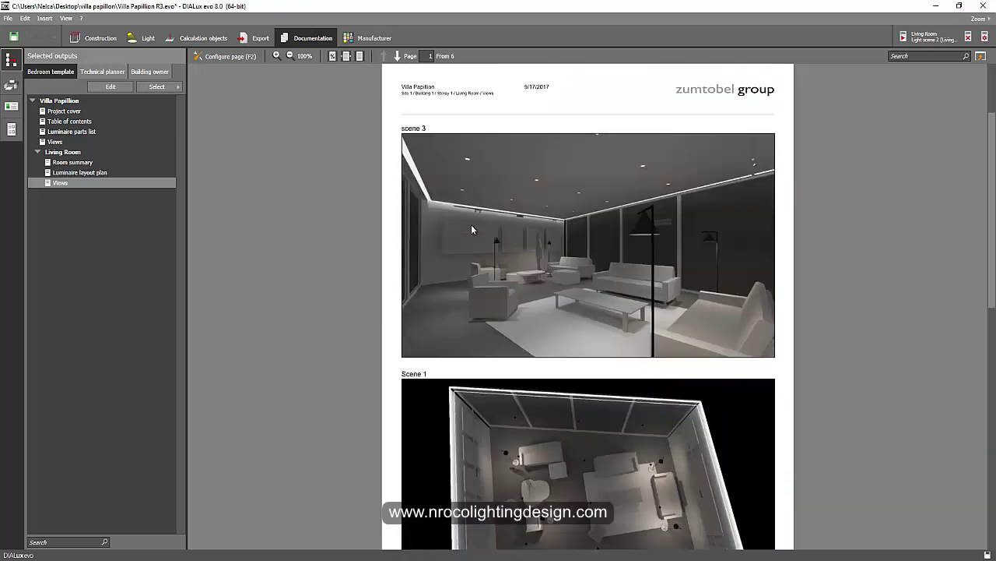
{"action": "scroll", "coordinate": [477, 206], "scroll_direction": "up", "scroll_amount": 1}
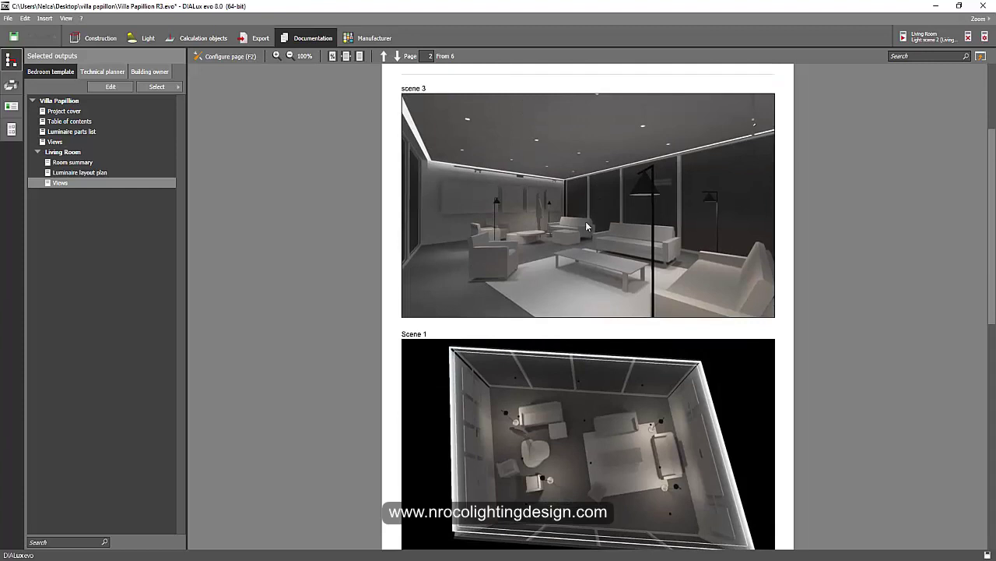
{"action": "scroll", "coordinate": [587, 226], "scroll_direction": "down", "scroll_amount": 5}
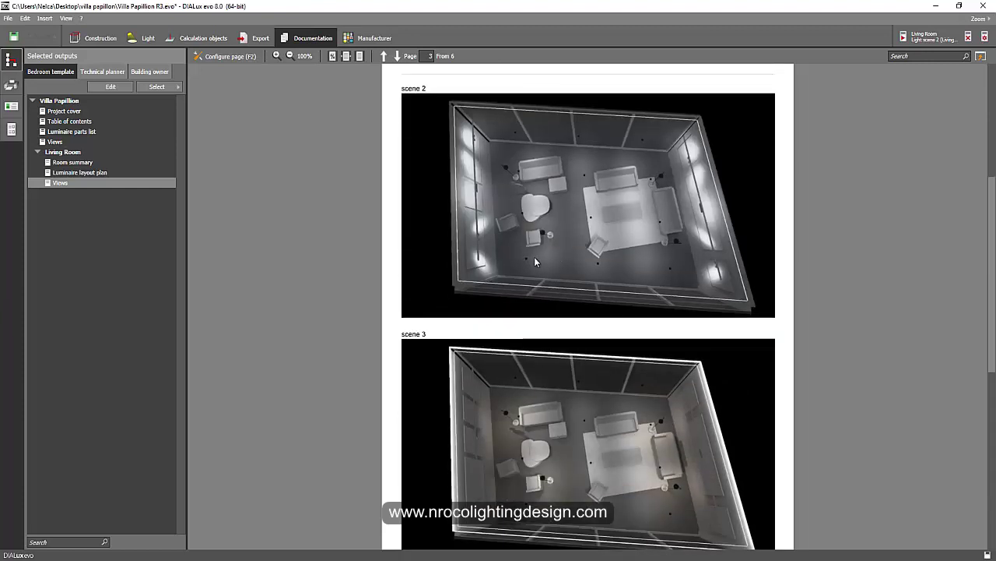
{"action": "scroll", "coordinate": [534, 256], "scroll_direction": "up", "scroll_amount": 5}
{"action": "scroll", "coordinate": [535, 256], "scroll_direction": "down", "scroll_amount": 10}
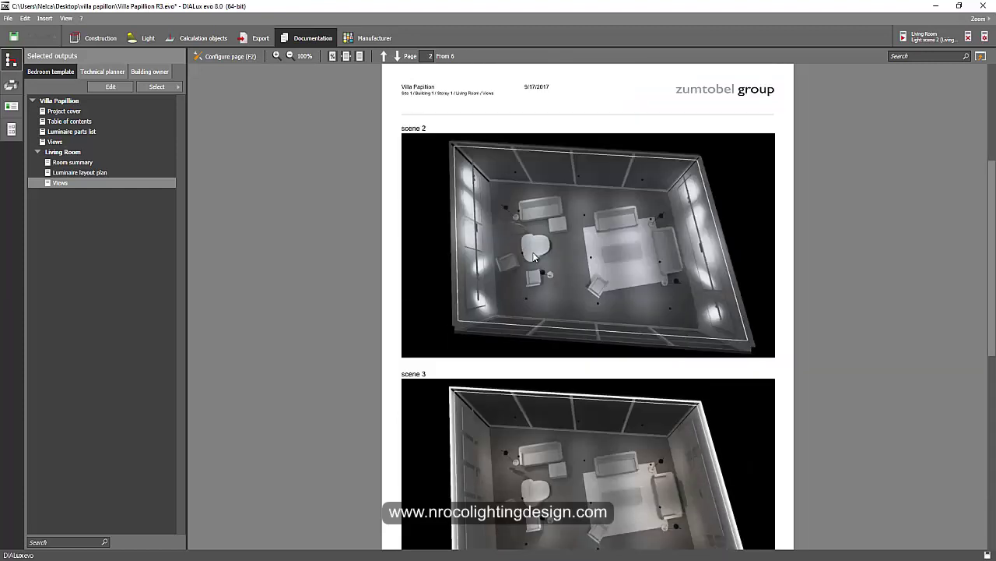
{"action": "scroll", "coordinate": [534, 256], "scroll_direction": "down", "scroll_amount": 5}
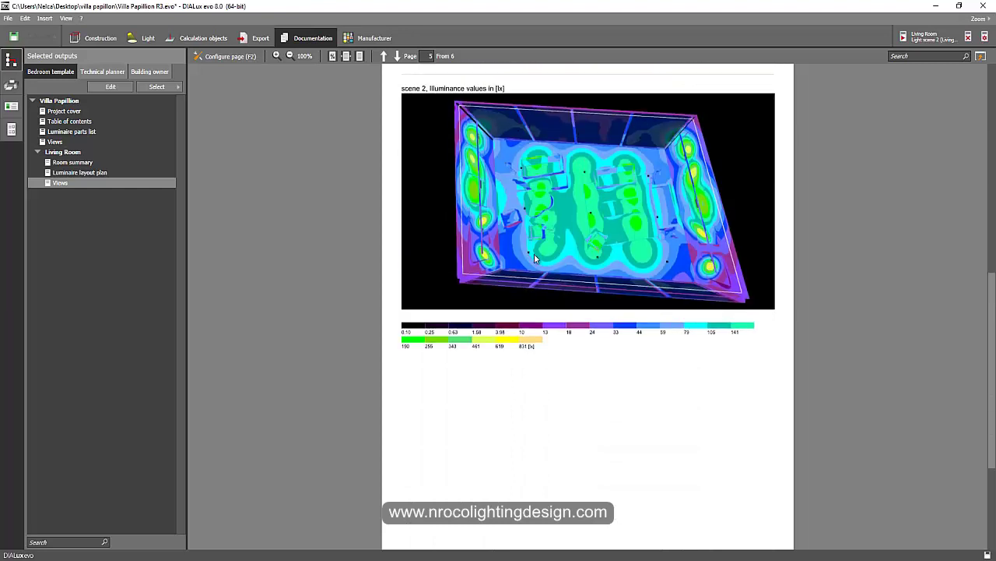
{"action": "scroll", "coordinate": [526, 256], "scroll_direction": "down", "scroll_amount": 5}
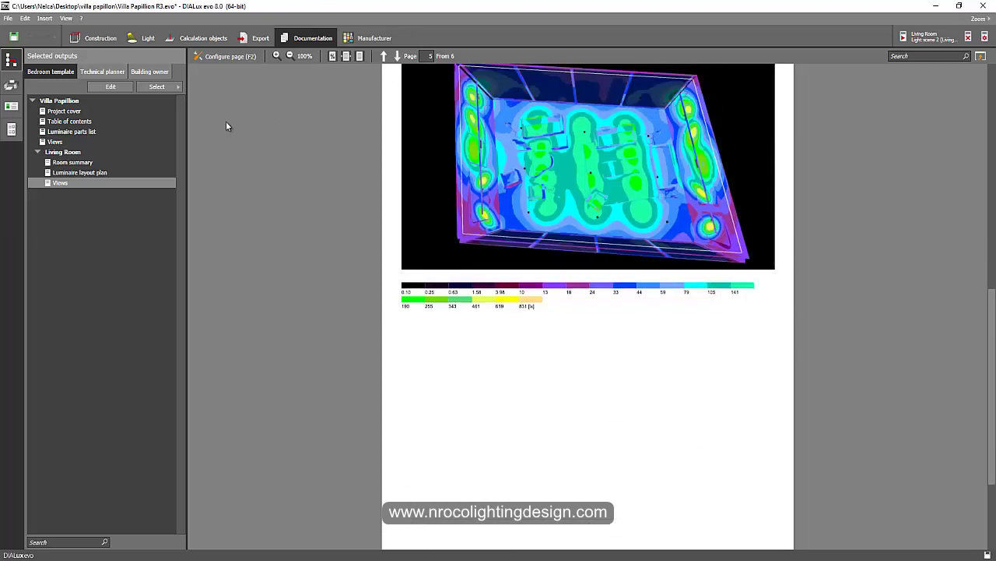
Step: Save all documentation pages to the Desktop as a PDF named Scene 123 and open the exported file
{"action": "left_click", "coordinate": [10, 84]}
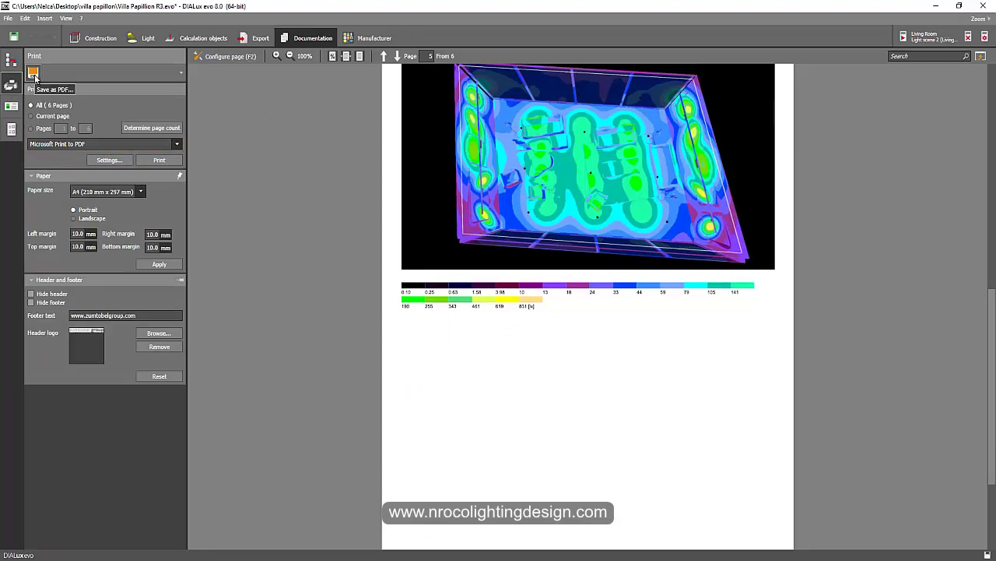
{"action": "scroll", "coordinate": [311, 214], "scroll_direction": "up", "scroll_amount": 10}
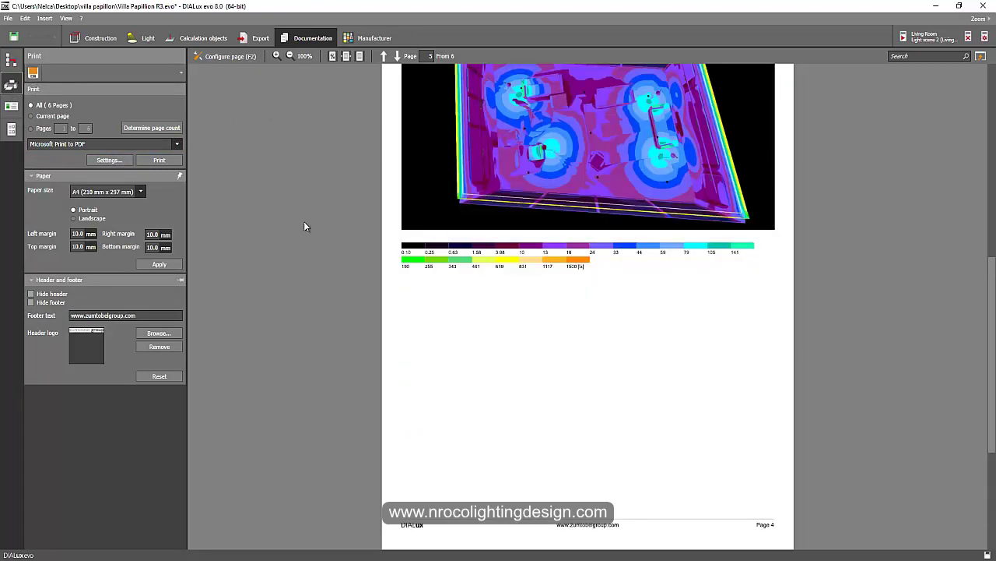
{"action": "left_click", "coordinate": [33, 73]}
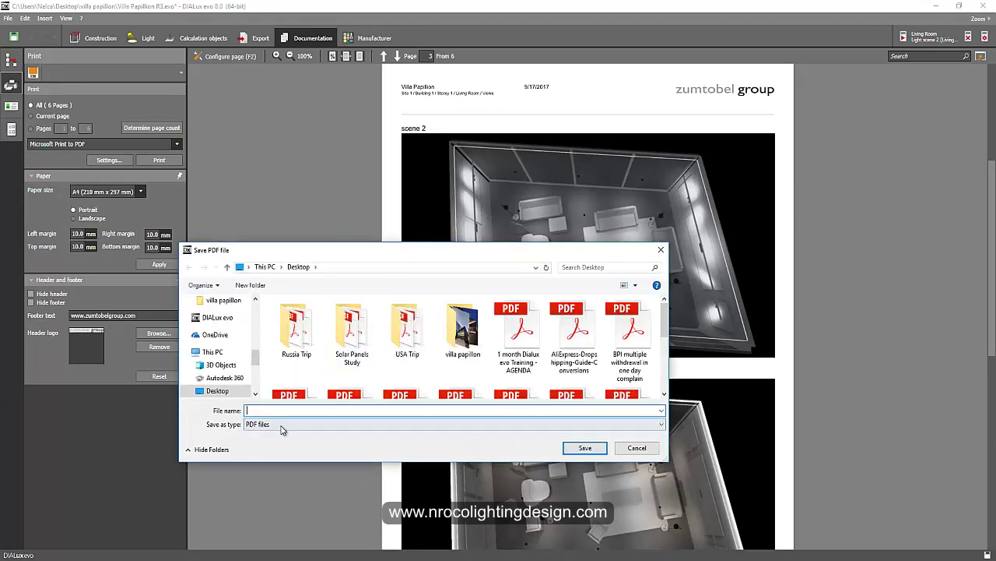
{"action": "type", "text": "Scene 123"}
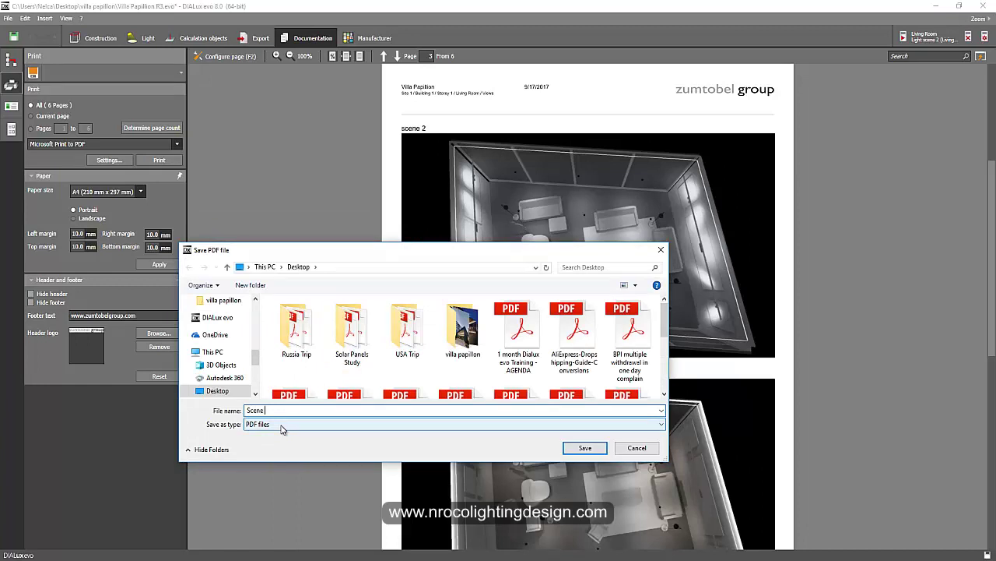
{"action": "left_click", "coordinate": [585, 448]}
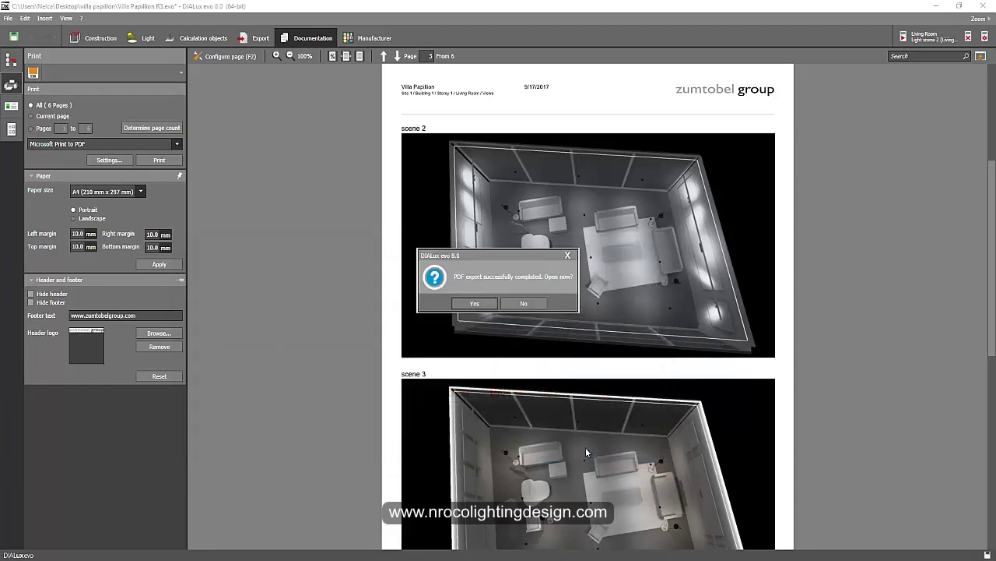
{"action": "left_click", "coordinate": [484, 305]}
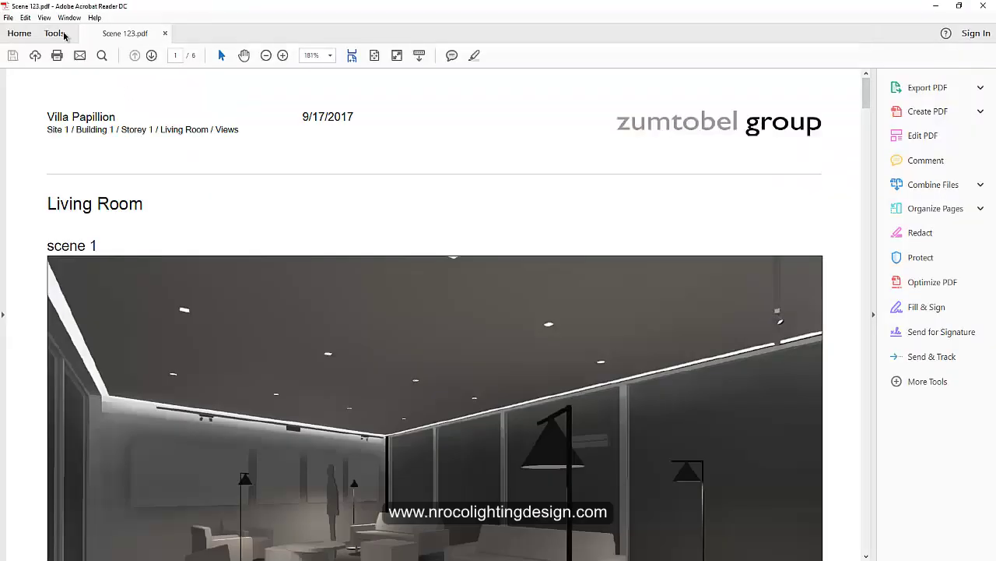
Step: Show the PDF's pages side by side in Adobe Acrobat Reader and look through all the scene views
{"action": "left_click", "coordinate": [44, 17]}
{"action": "mouse_move", "coordinate": [67, 68]}
{"action": "left_click", "coordinate": [224, 102]}
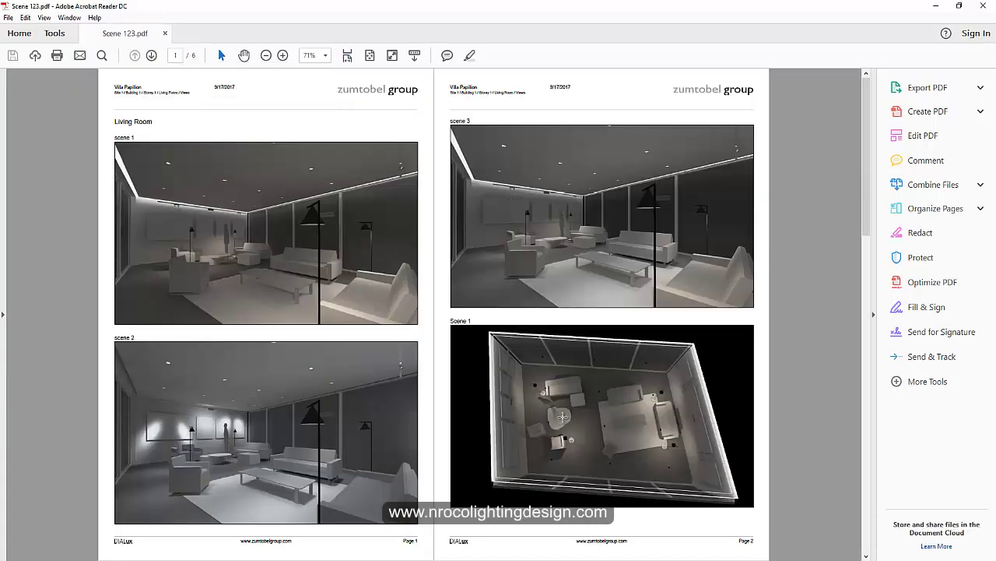
{"action": "left_click", "coordinate": [867, 555]}
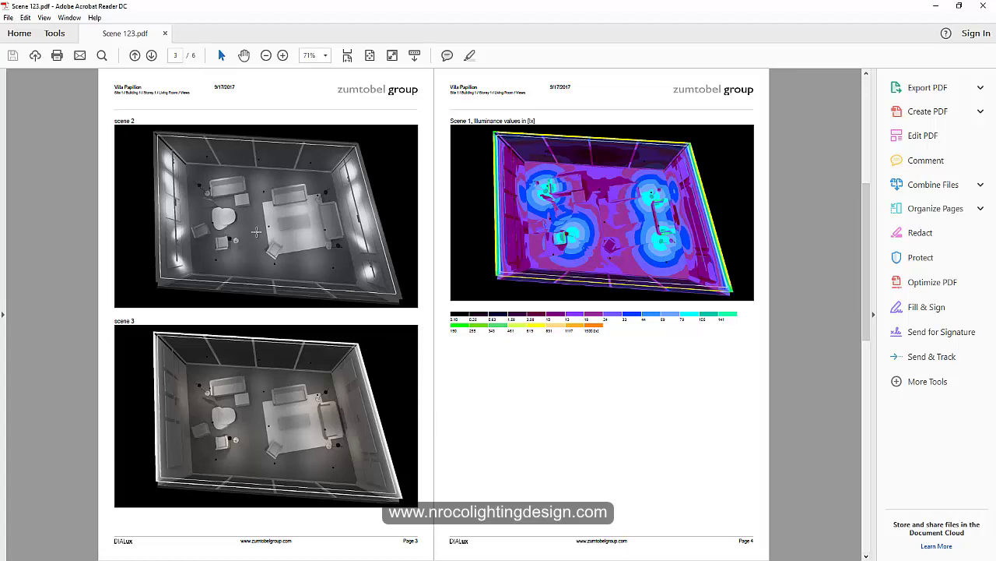
{"action": "left_click", "coordinate": [867, 555]}
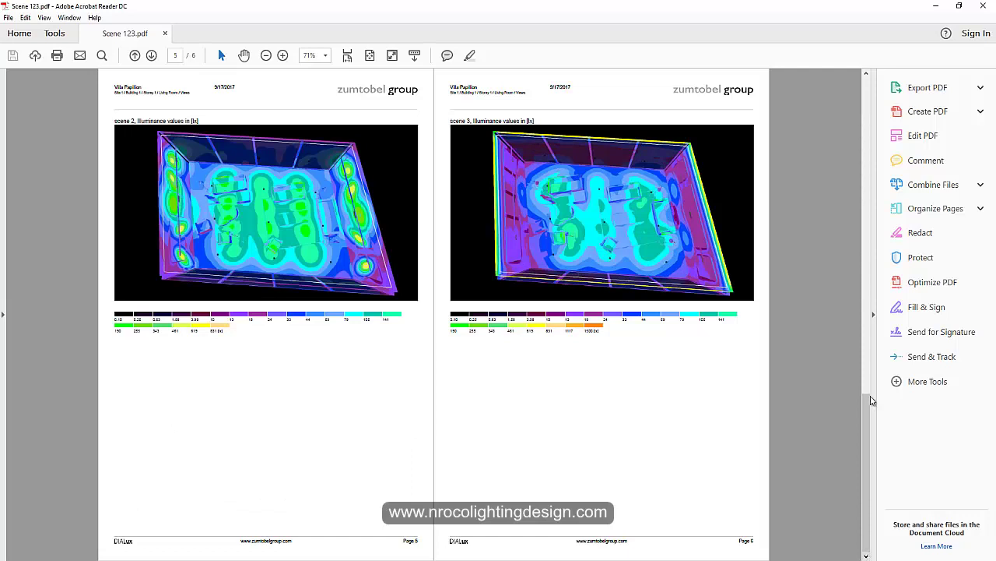
{"action": "left_click", "coordinate": [868, 76]}
{"action": "left_click", "coordinate": [867, 76]}
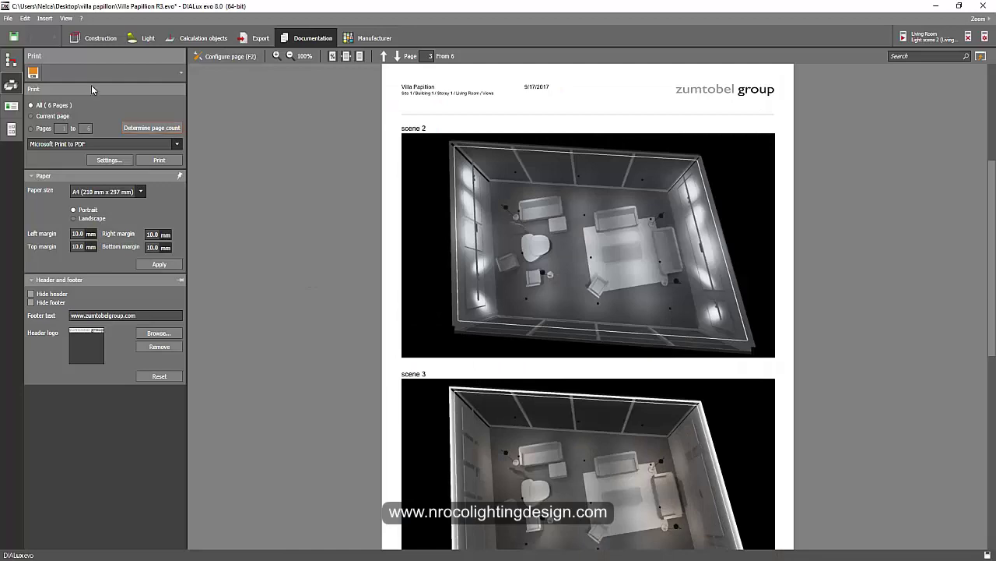
Step: Return to the construction mode in DIALux evo and show the villa's exterior with the pool terrace
{"action": "left_click", "coordinate": [93, 39]}
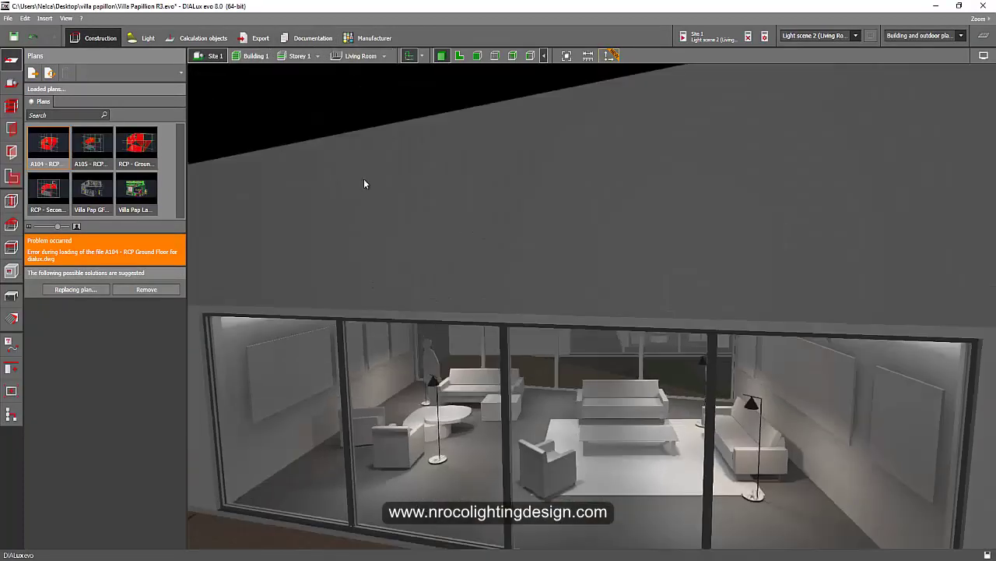
{"action": "scroll", "coordinate": [374, 163], "scroll_direction": "up", "scroll_amount": 5}
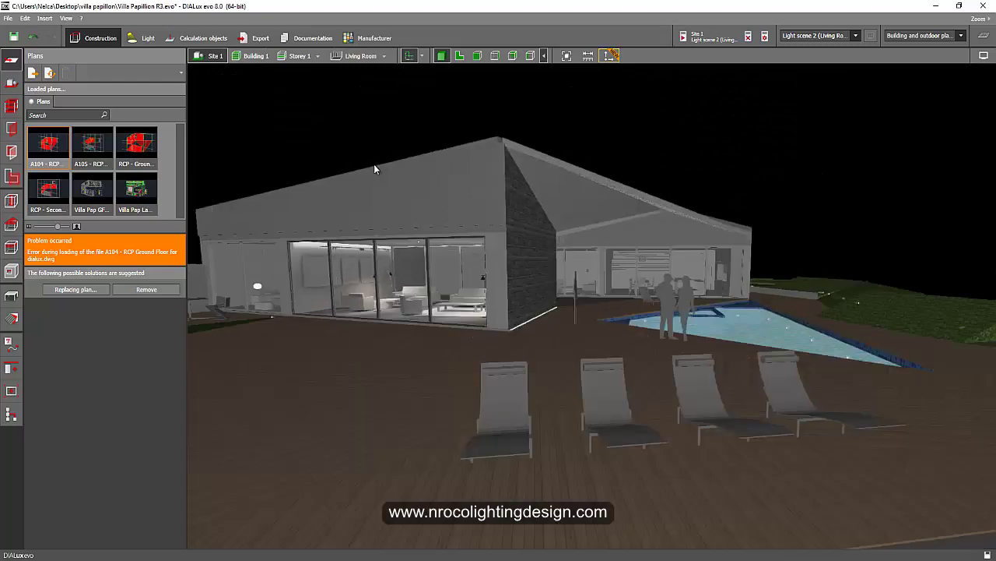